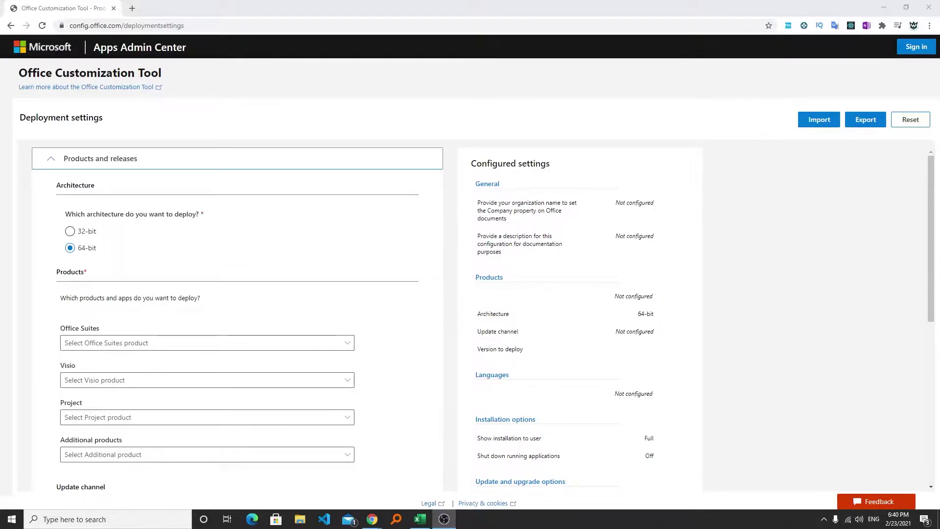
Step: Select Office Professional Plus 2019 - Volume License as the Office suite to deploy
left_click(222, 130)
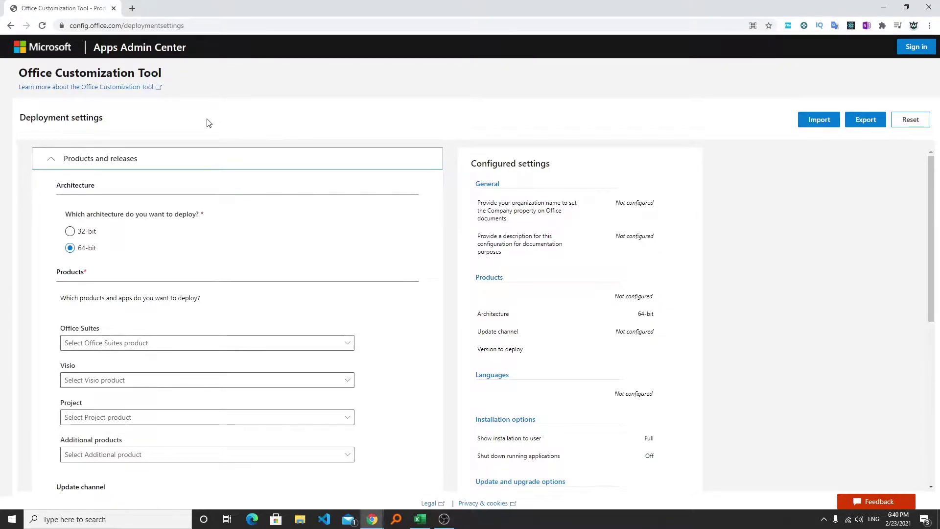
left_click_drag(70, 27, 189, 28)
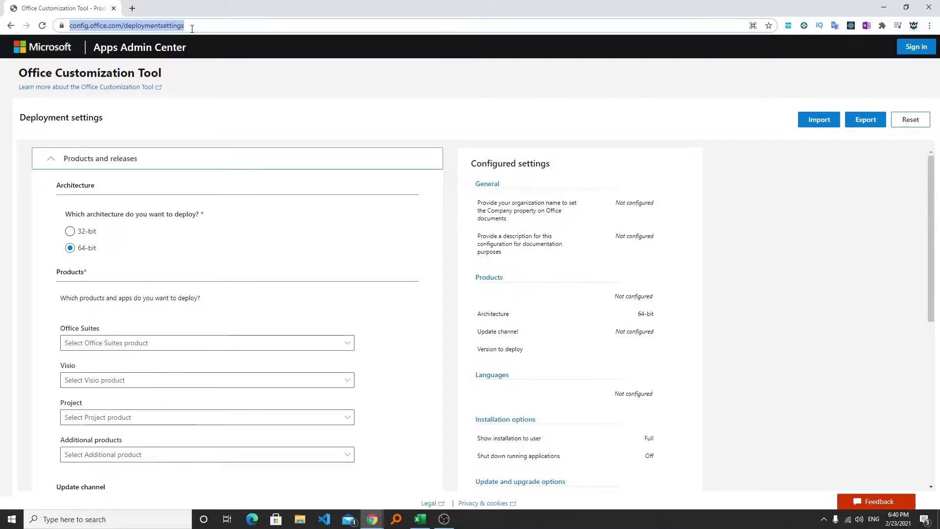
left_click(232, 99)
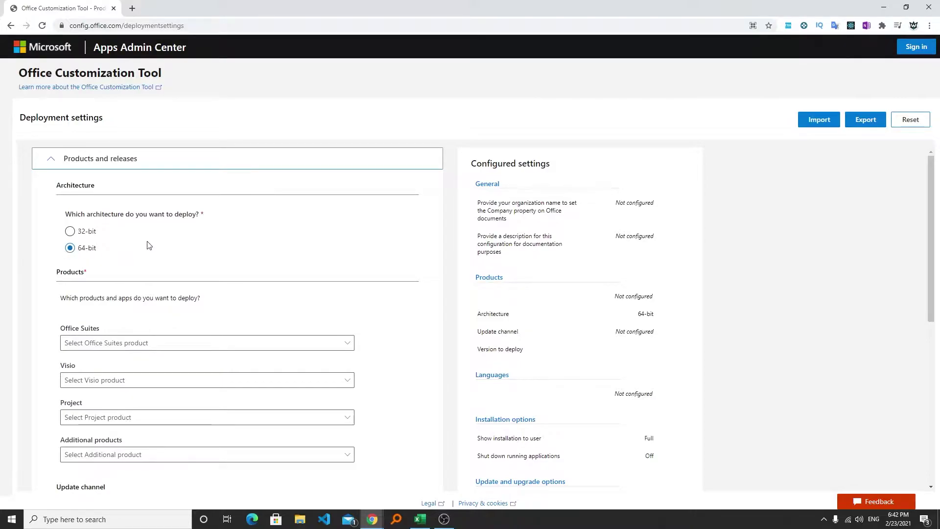
scroll(149, 245, "down", 3)
scroll(143, 239, "up", 1)
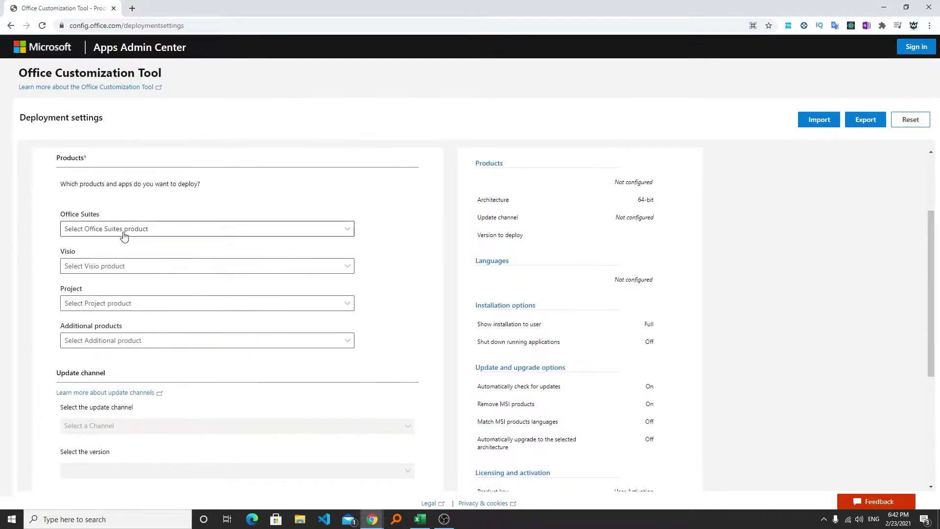
left_click(124, 237)
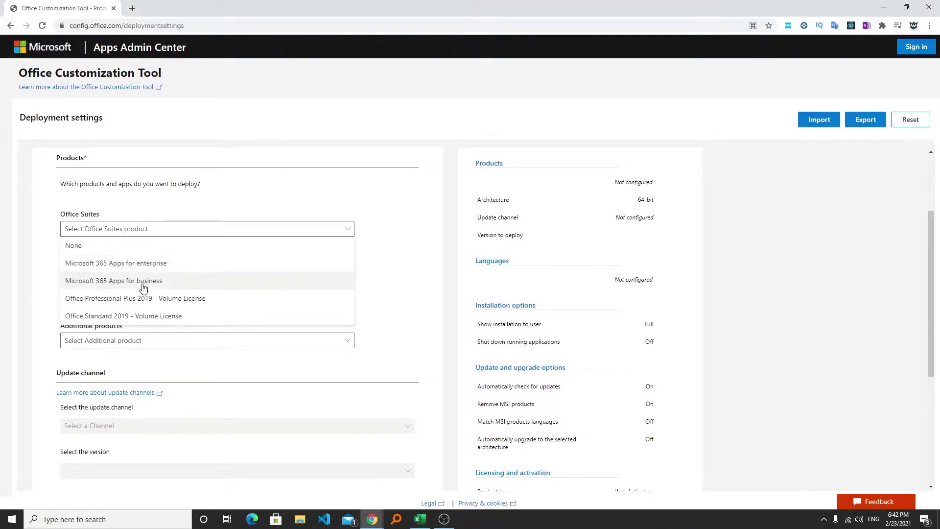
left_click(187, 303)
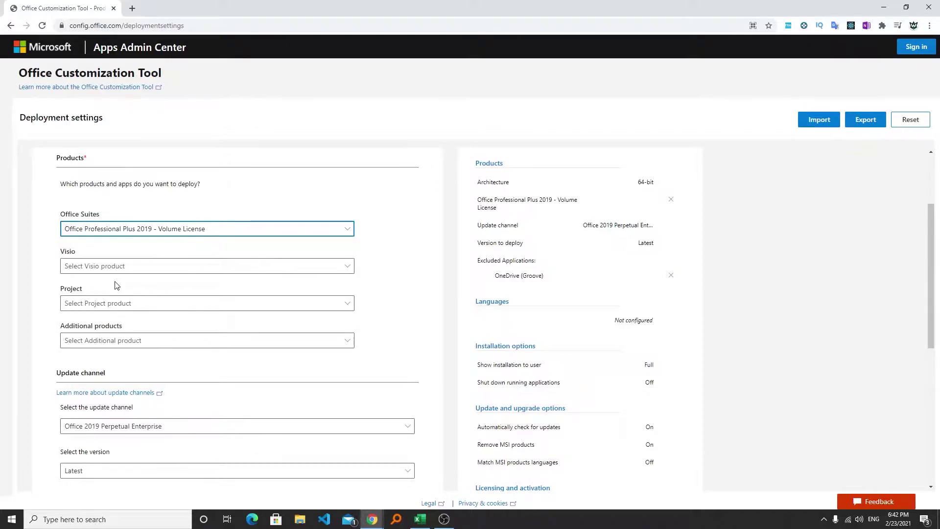
Step: Leave the Visio product list empty, with no Visio product chosen
left_click(113, 269)
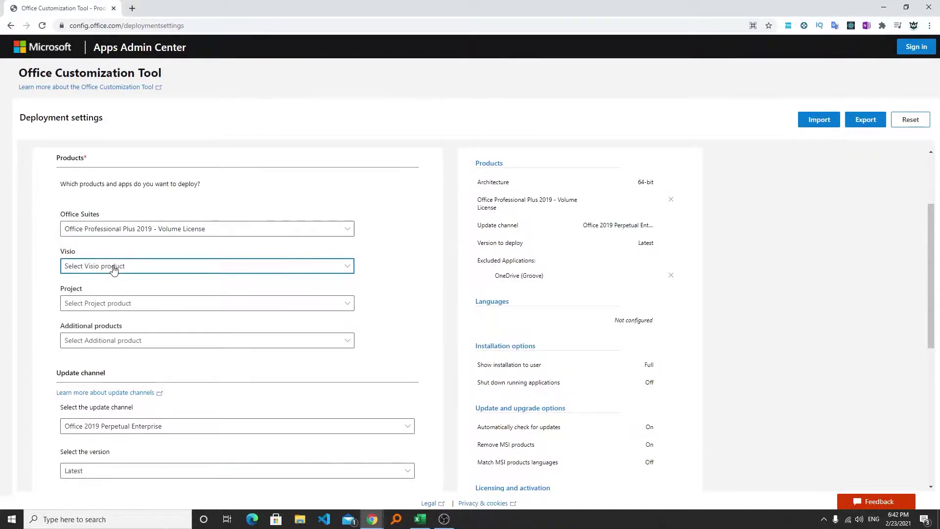
left_click(113, 268)
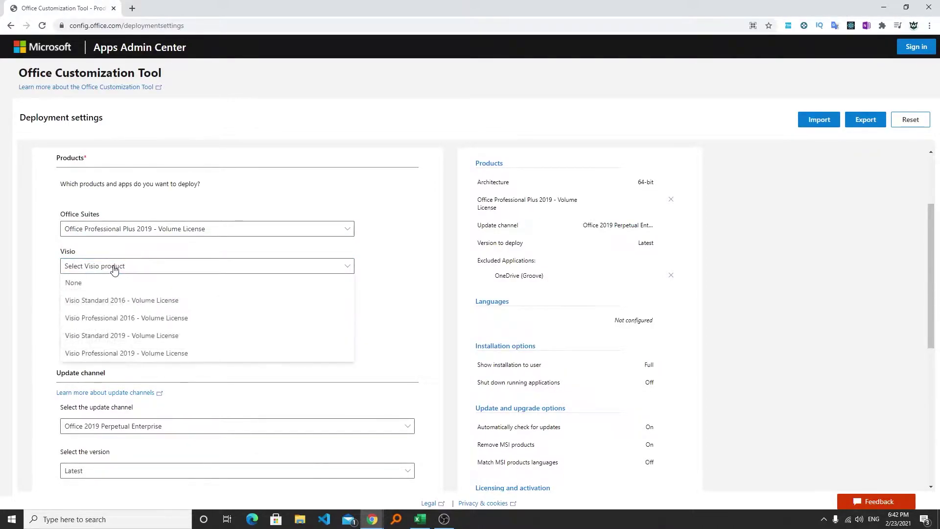
left_click(86, 288)
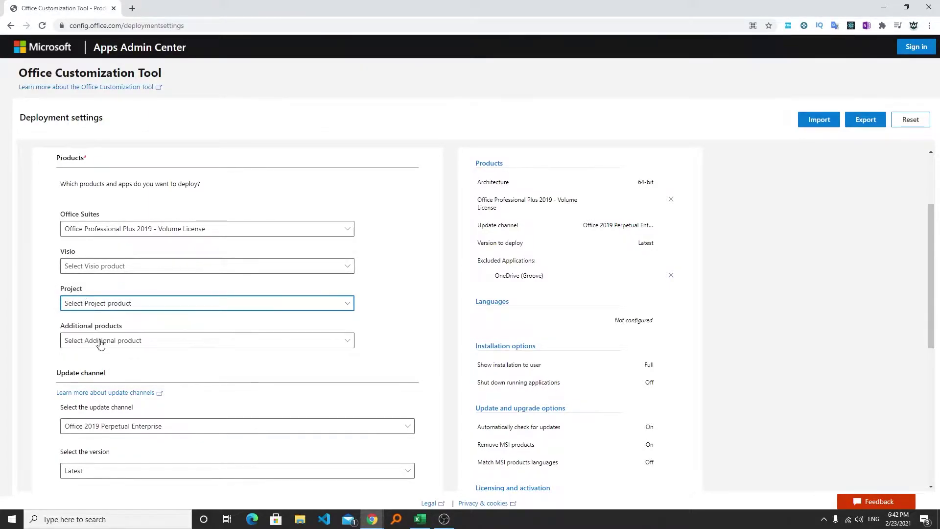
left_click(127, 340)
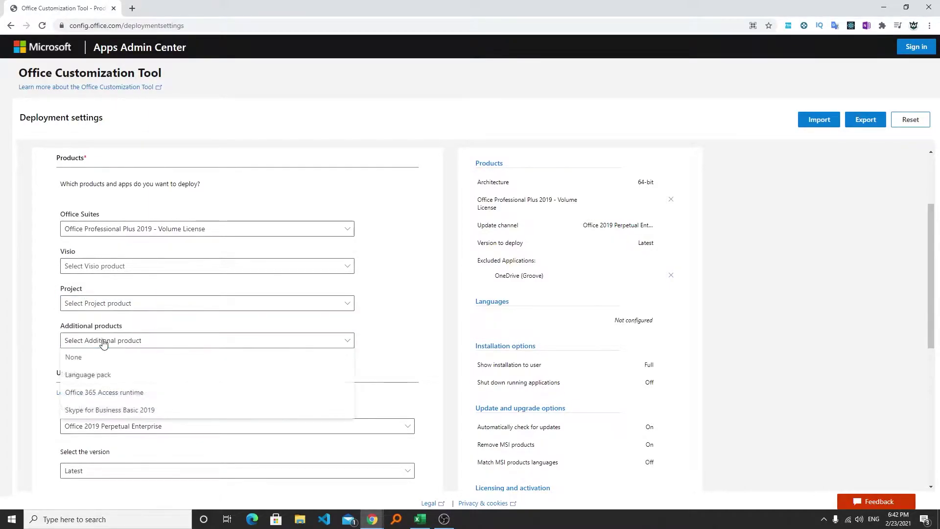
Step: Leave additional products empty and keep the default update channel and Latest version
left_click(43, 337)
scroll(204, 314, "up", 2)
scroll(204, 315, "down", 4)
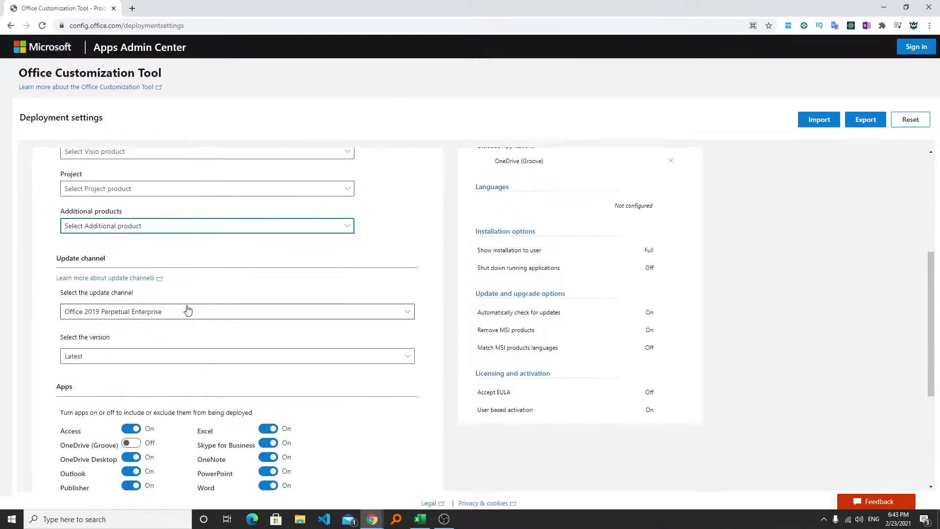
left_click(194, 311)
left_click(123, 318)
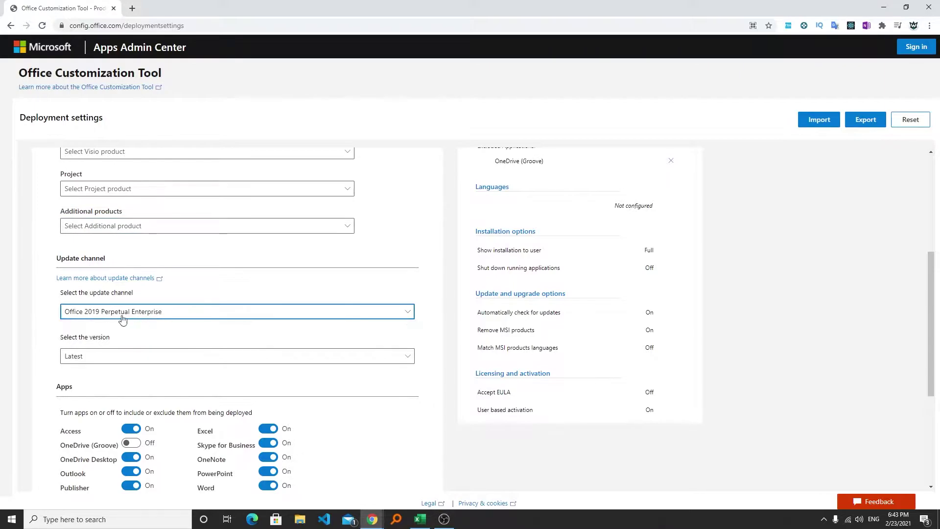
left_click(208, 357)
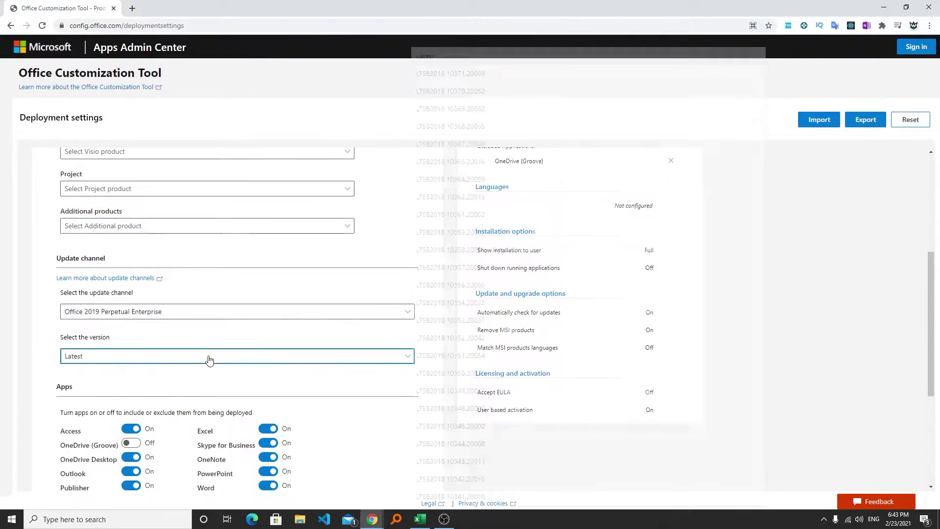
left_click(267, 344)
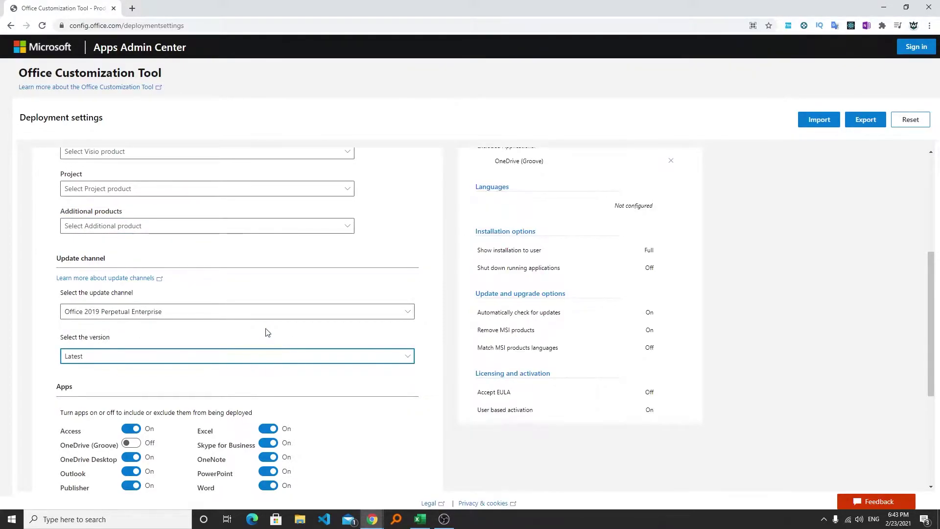
Step: Switch off Access, OneDrive Desktop, Publisher and Skype for Business in the Apps list
scroll(268, 332, "down", 4)
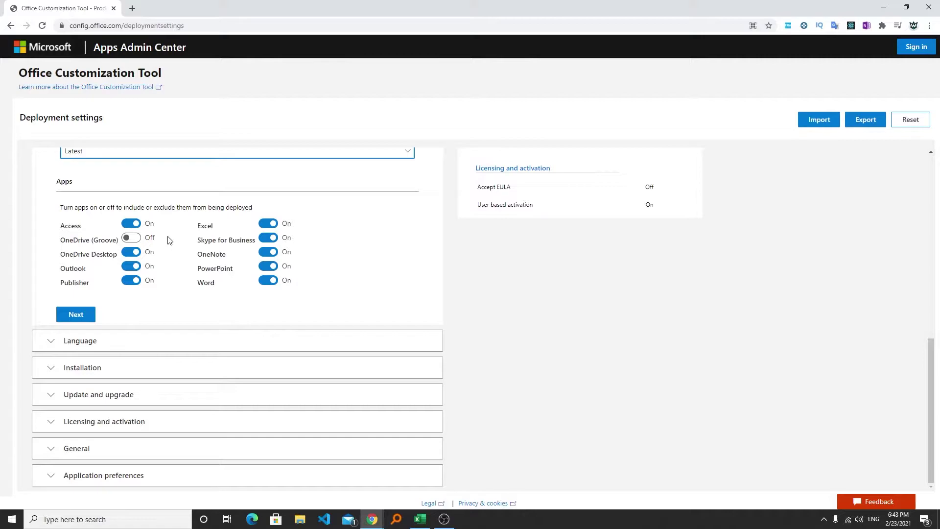
left_click(131, 224)
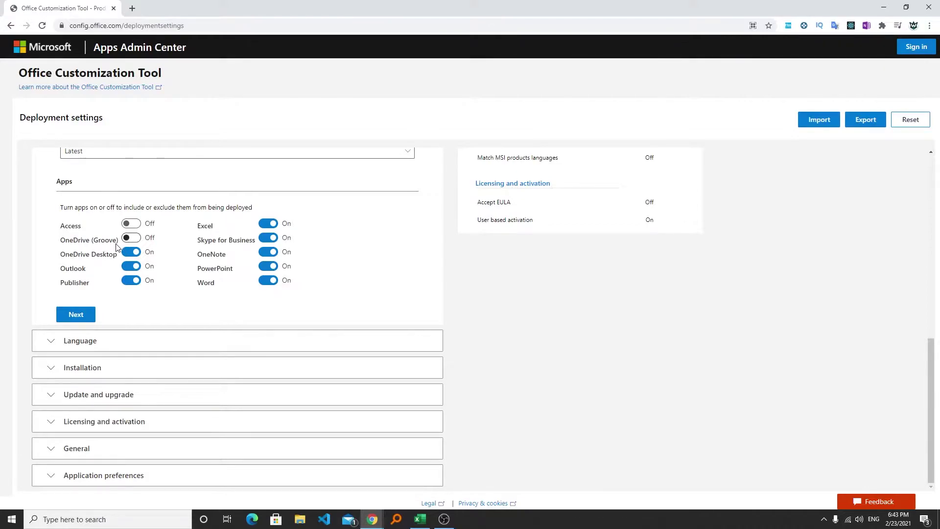
left_click(132, 254)
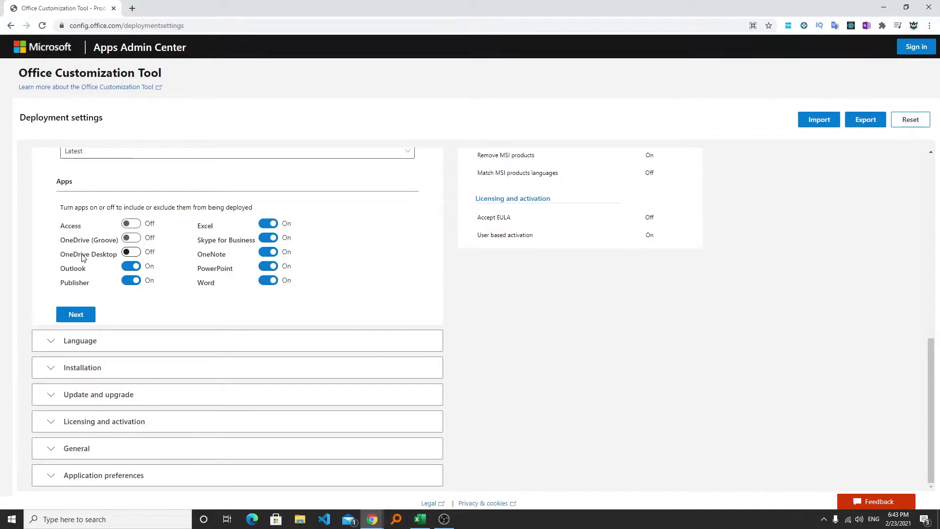
left_click(133, 283)
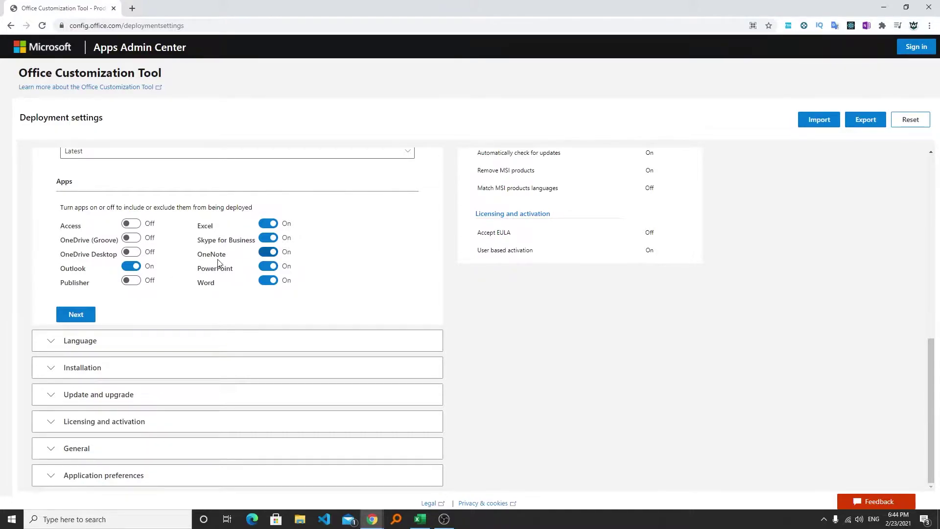
left_click(269, 239)
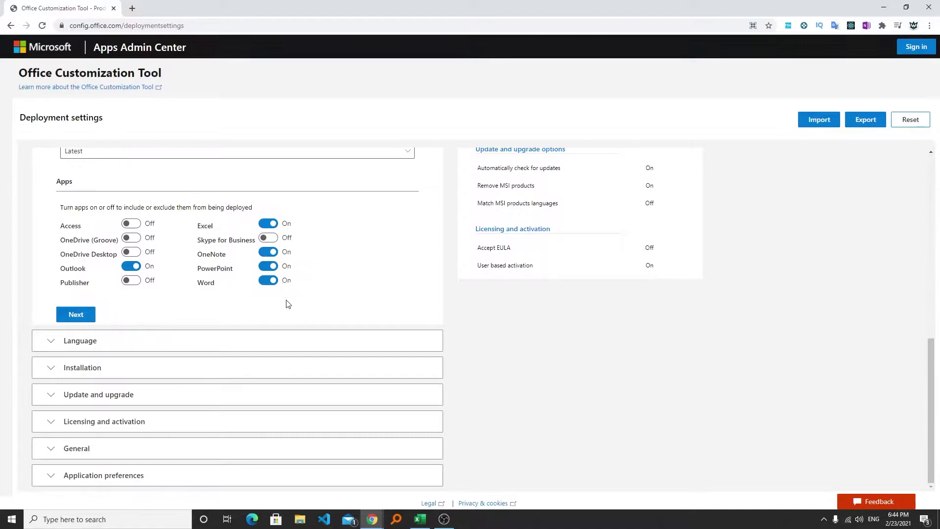
Step: Keep English (United States) as primary language, adding no extra languages
left_click(93, 317)
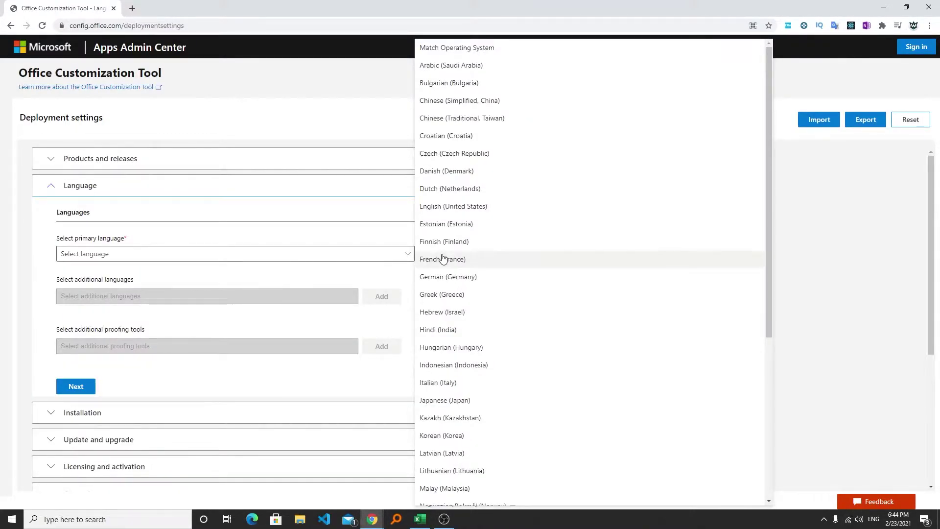
scroll(443, 258, "down", 5)
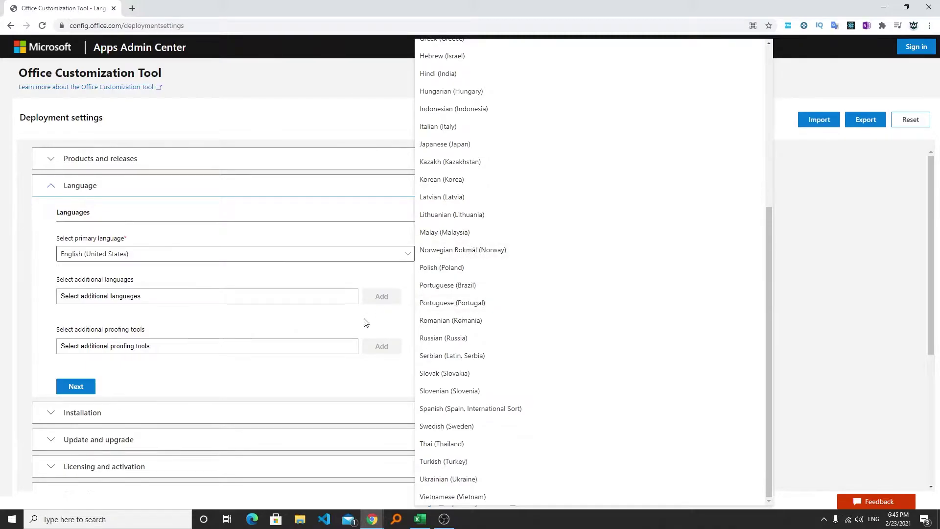
left_click(270, 372)
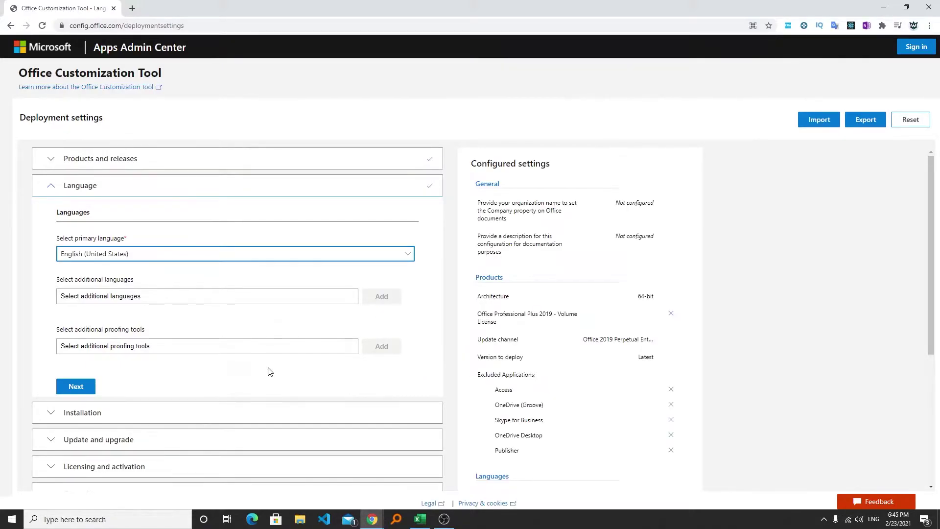
left_click(204, 300)
left_click(205, 300)
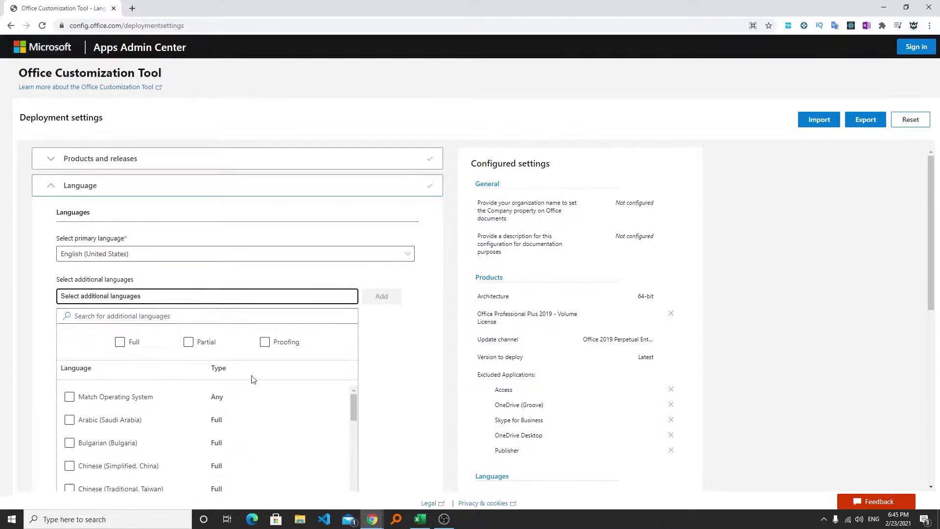
scroll(253, 380, "down", 5)
scroll(253, 380, "up", 4)
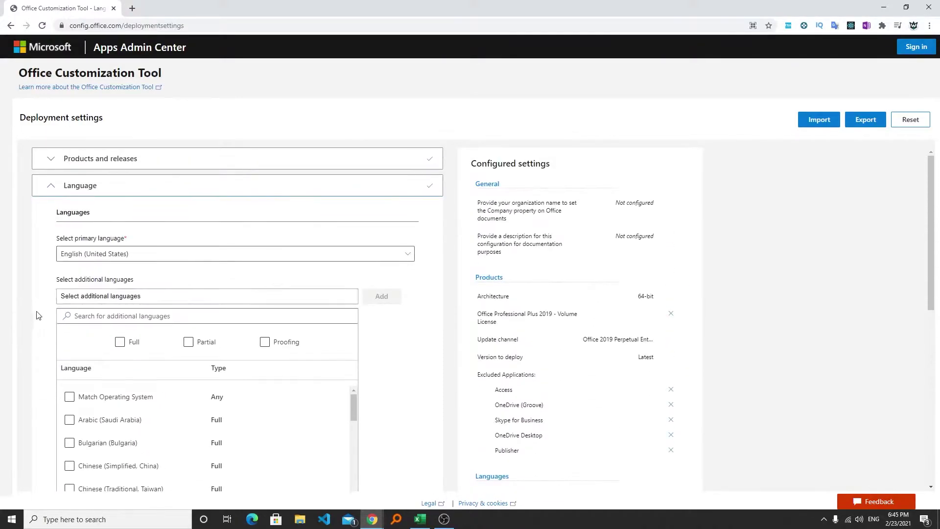
scroll(65, 307, "down", 1)
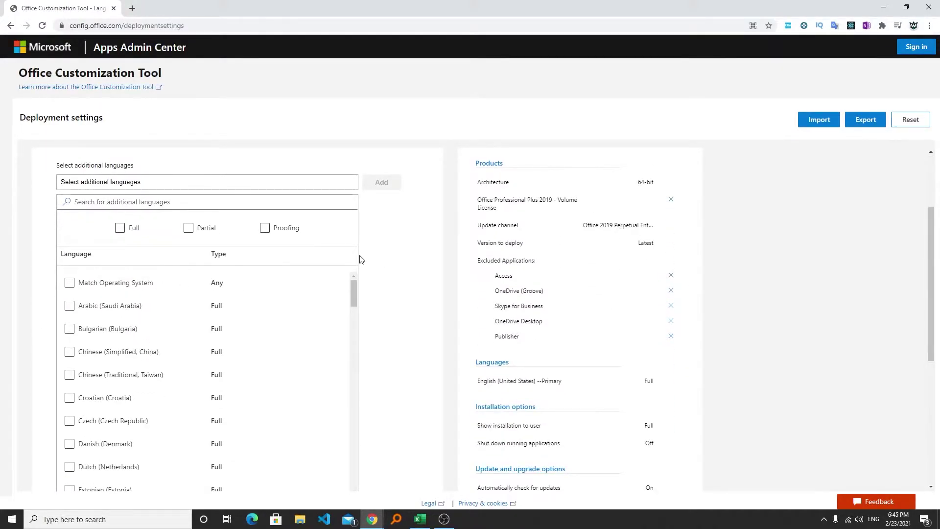
scroll(290, 285, "down", 5)
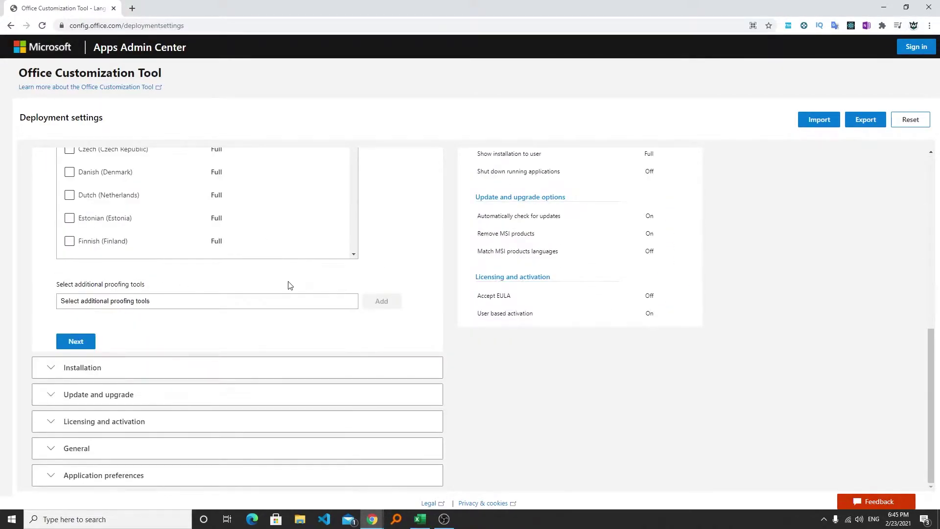
left_click(270, 299)
Step: Add no proofing tools, keep updates from the CDN, and stop uninstalling MSI Office versions
left_click(88, 380)
left_click(87, 368)
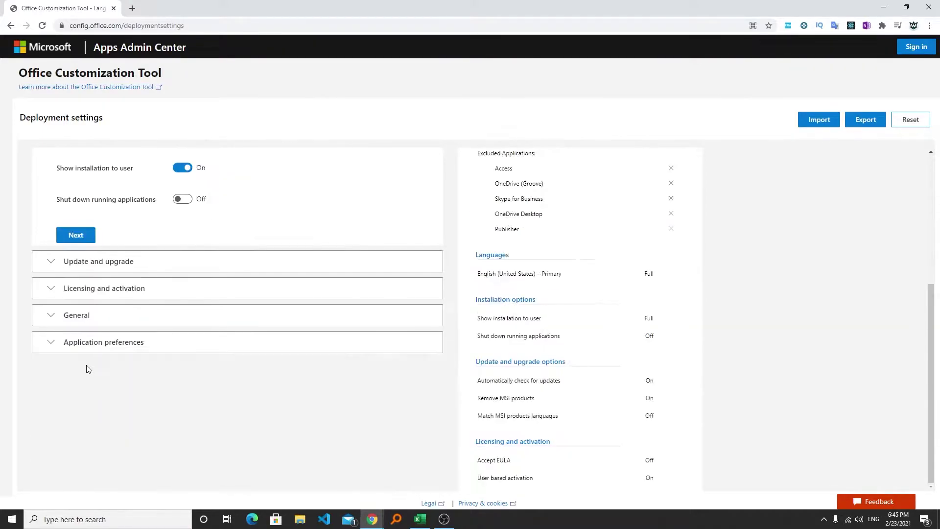
scroll(135, 323, "up", 5)
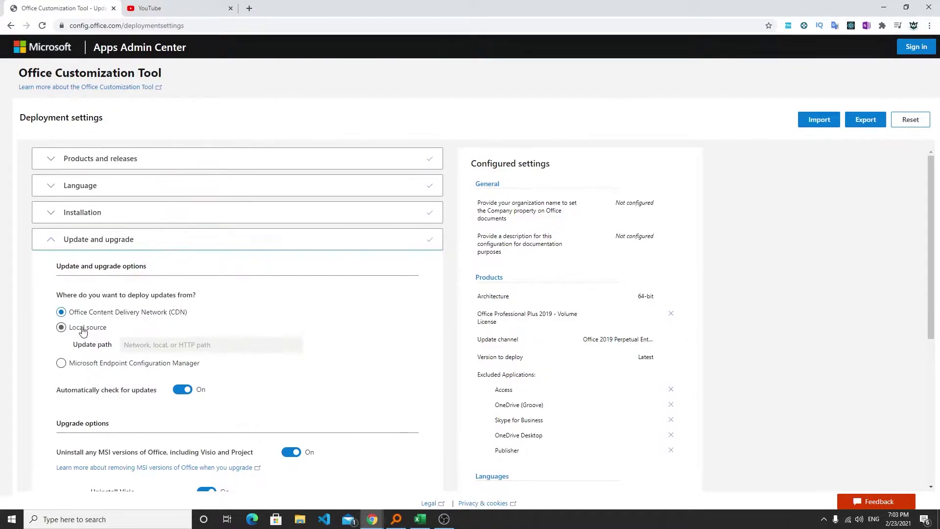
left_click(62, 327)
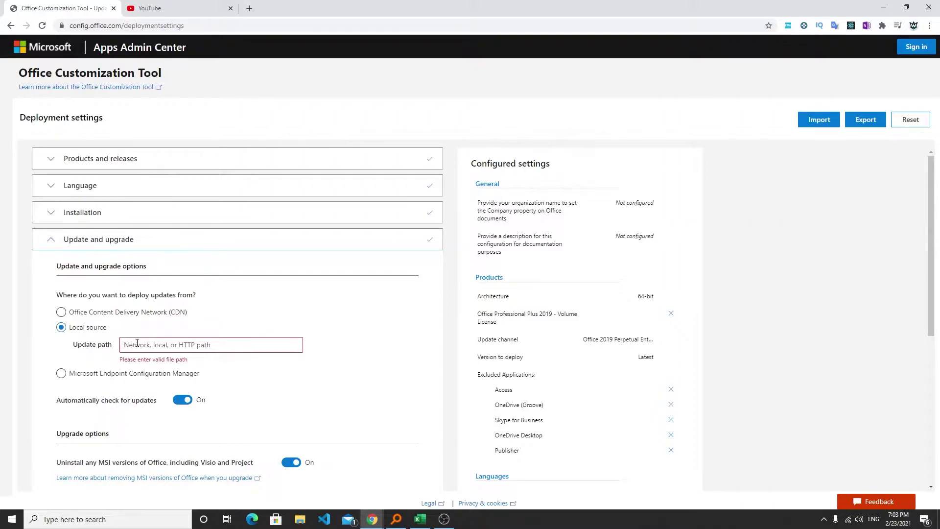
left_click(61, 312)
scroll(139, 316, "down", 5)
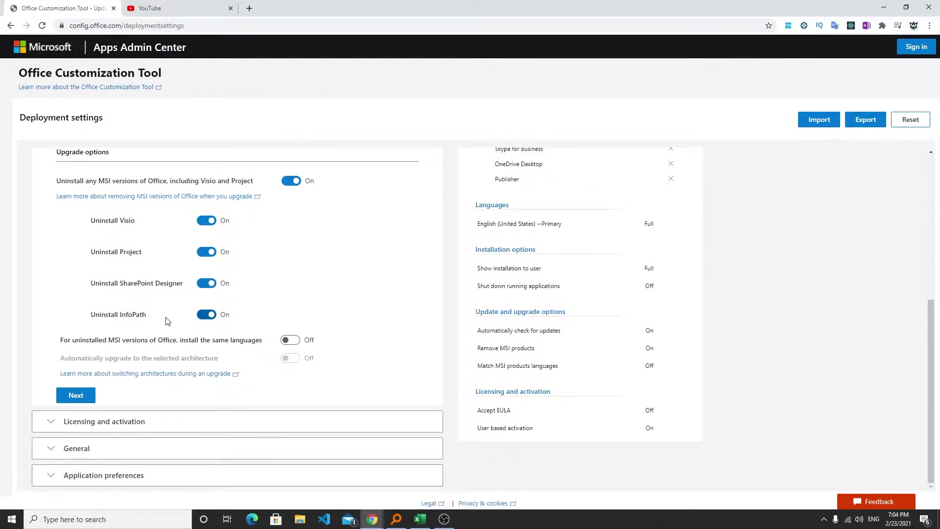
left_click(290, 181)
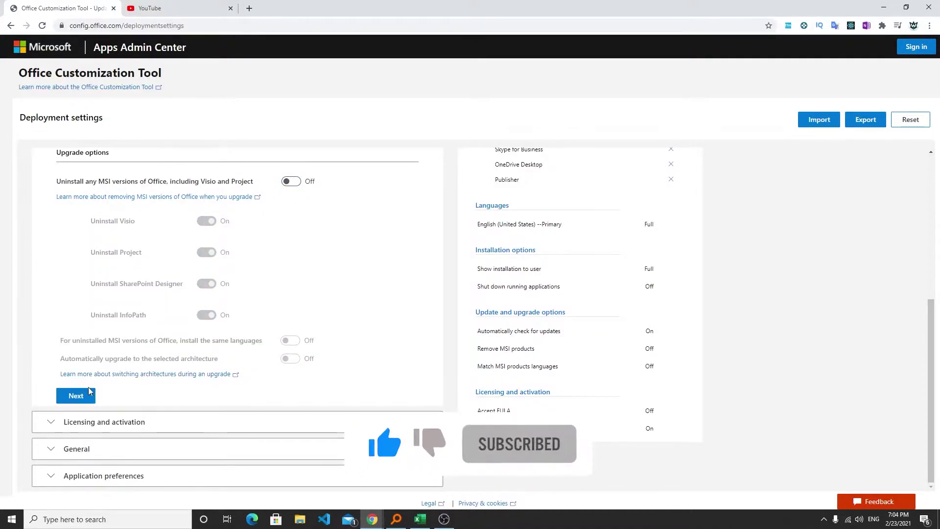
left_click(75, 395)
Step: Turn on automatic EULA acceptance and keep KMS Client Key as the product key
scroll(269, 275, "down", 2)
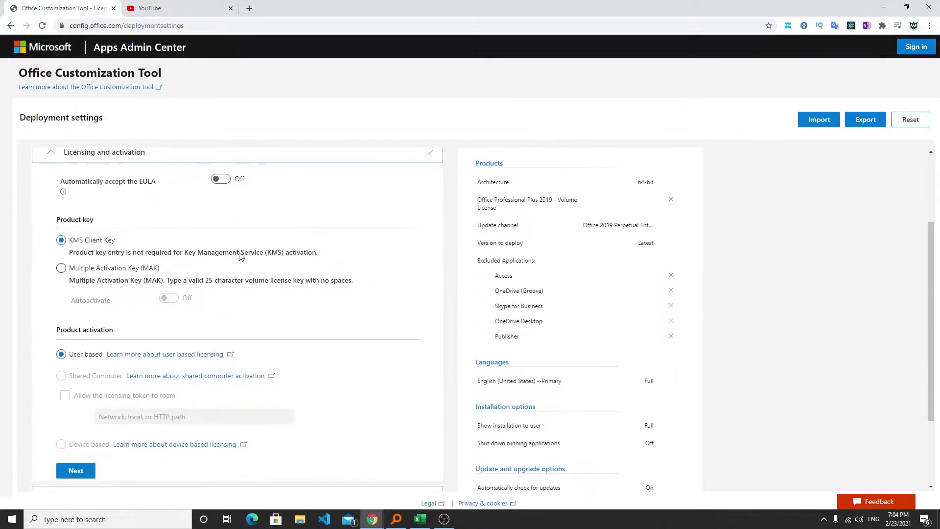
scroll(207, 208, "up", 1)
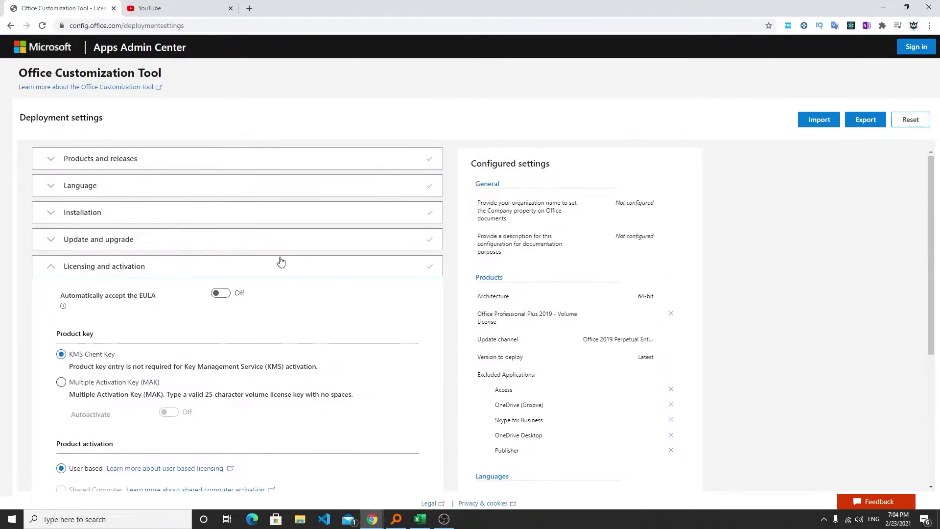
left_click(220, 293)
scroll(291, 325, "down", 2)
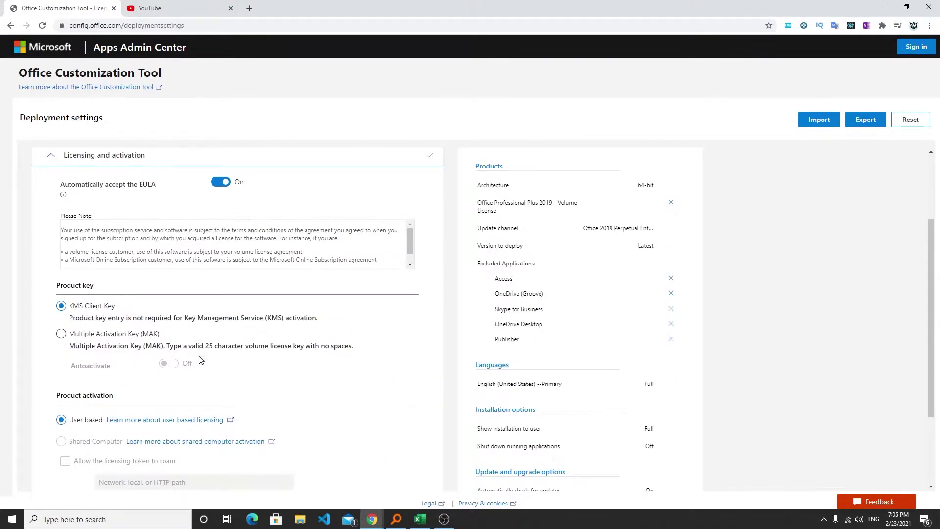
left_click(61, 333)
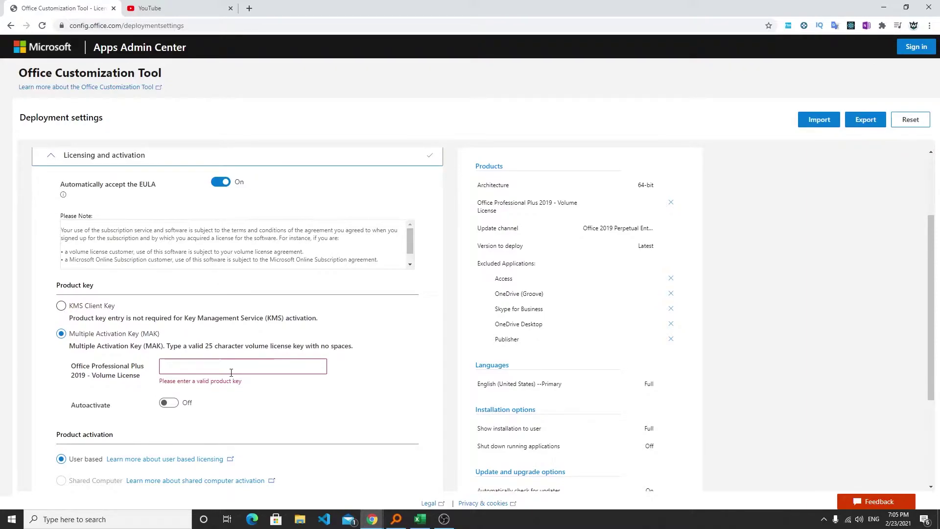
left_click(167, 410)
left_click(167, 411)
scroll(78, 327, "down", 3)
left_click(60, 191)
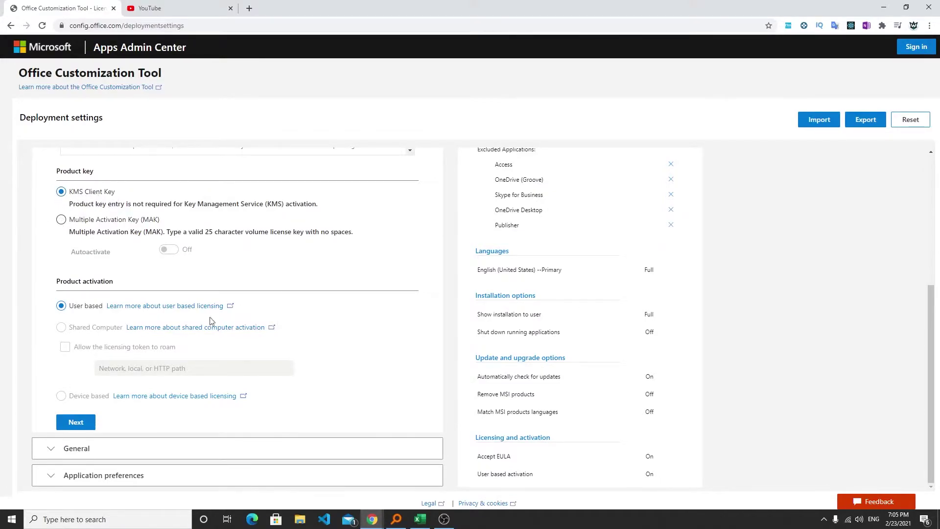
Step: Leave organization name and description blank and finish with no application preferences
left_click(81, 423)
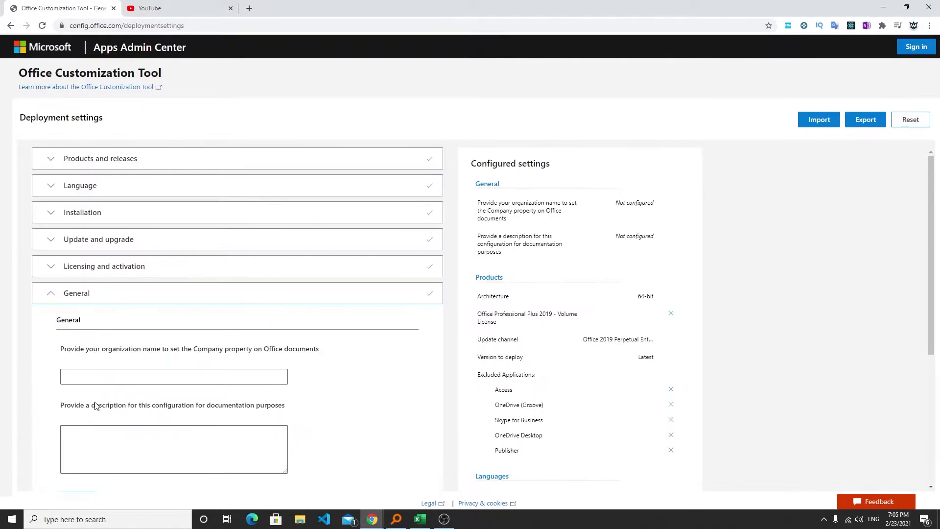
scroll(221, 318, "down", 2)
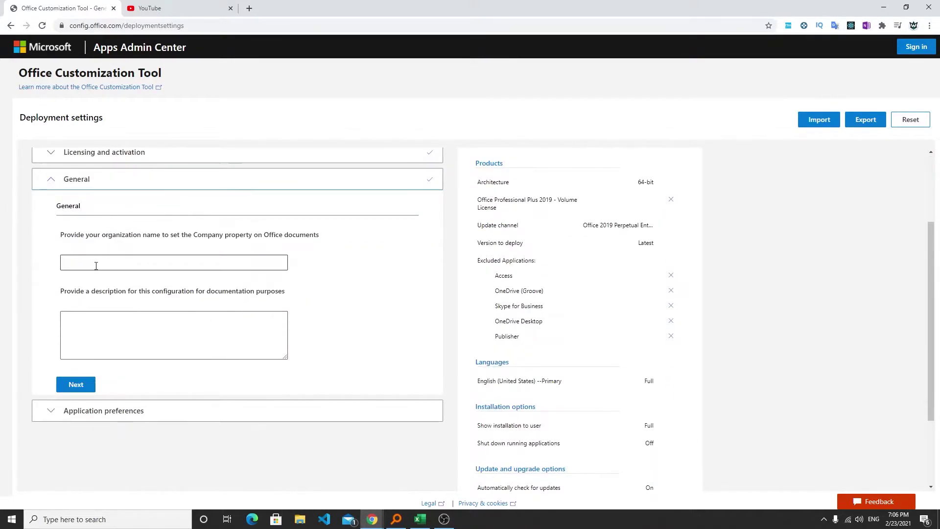
left_click(100, 265)
left_click(125, 316)
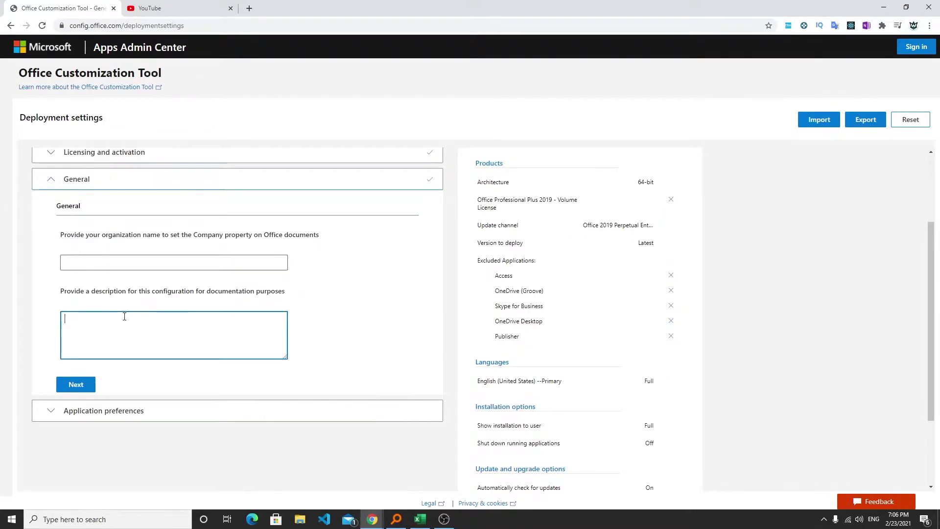
left_click(153, 257)
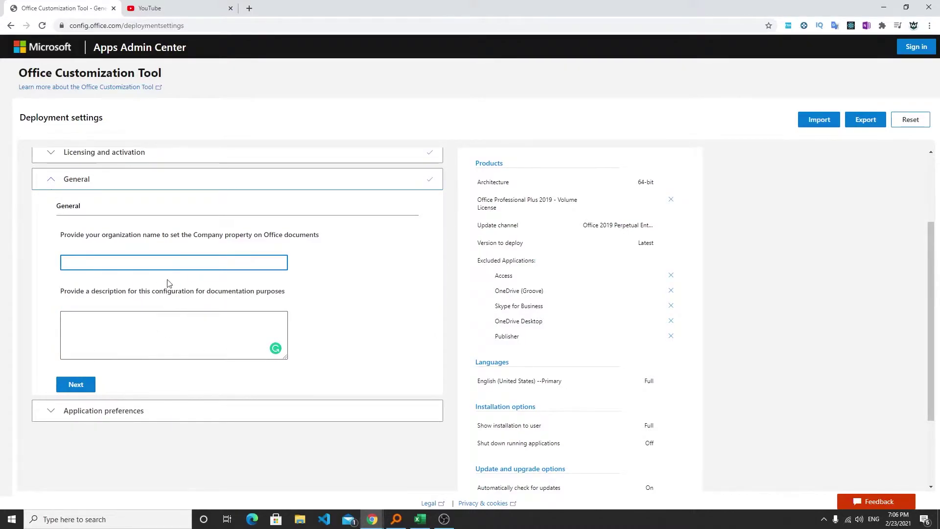
left_click(80, 388)
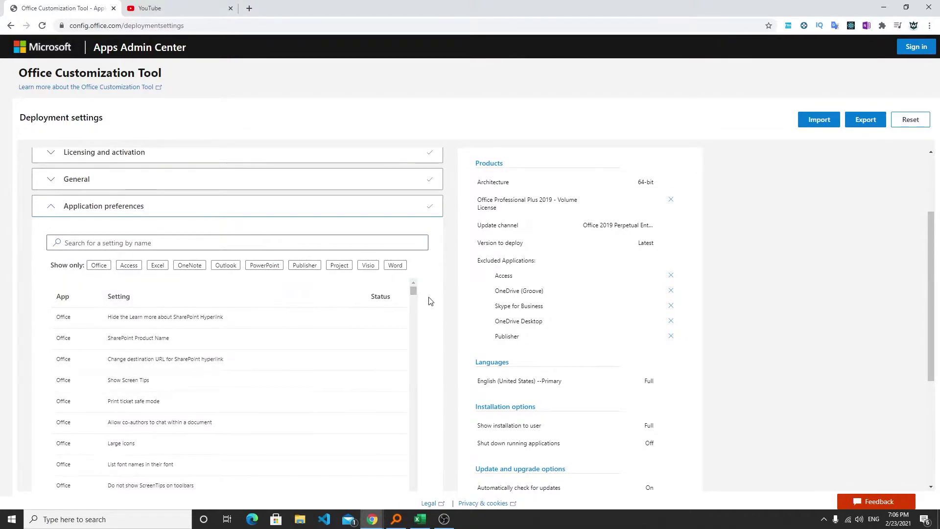
scroll(429, 301, "down", 5)
left_click(76, 481)
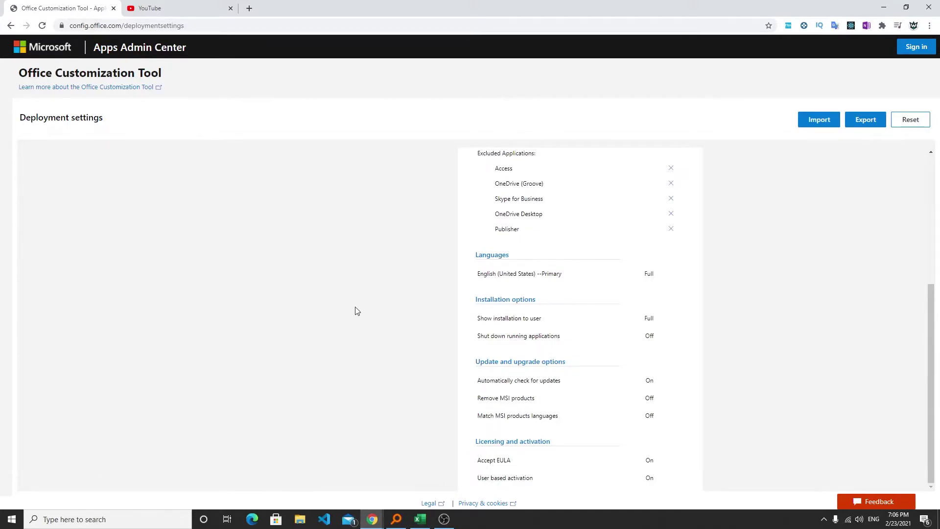
Step: Export the configuration as Configuration.xml with current format settings, accepting the license terms
scroll(718, 231, "up", 5)
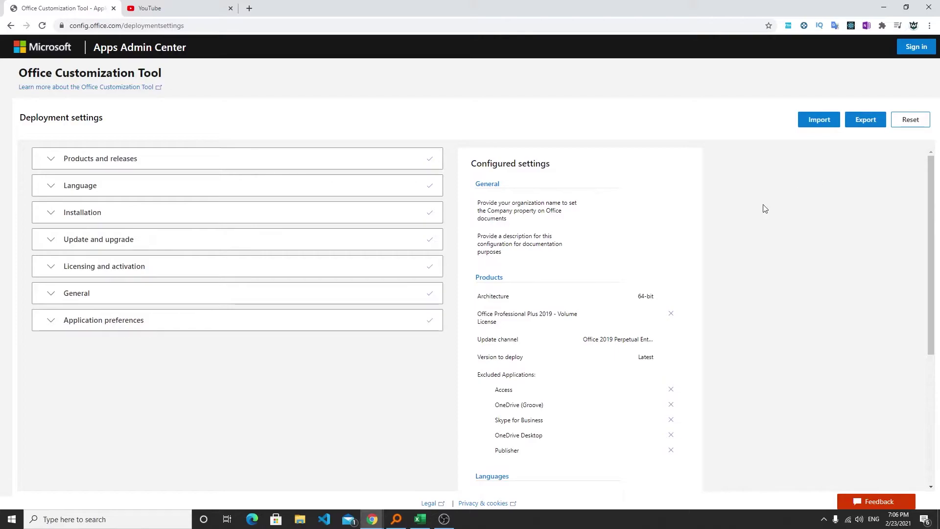
scroll(724, 225, "down", 5)
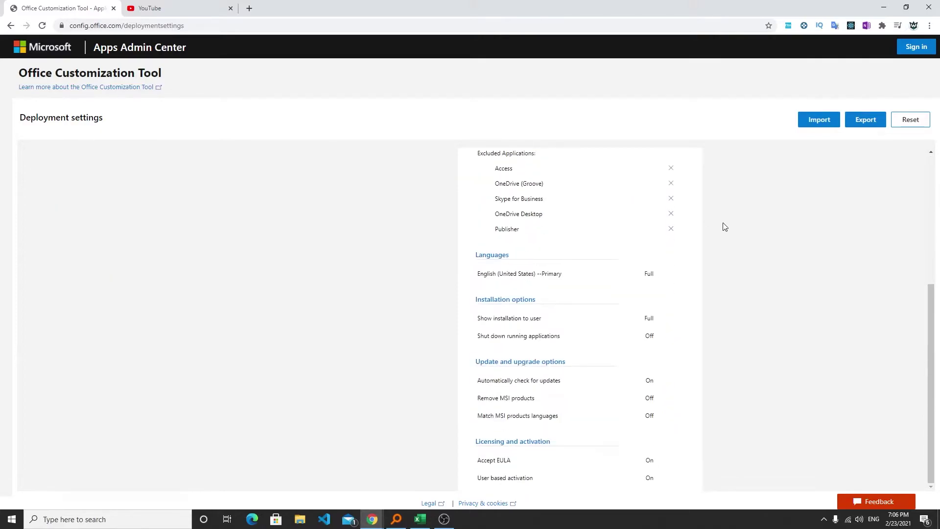
left_click(871, 122)
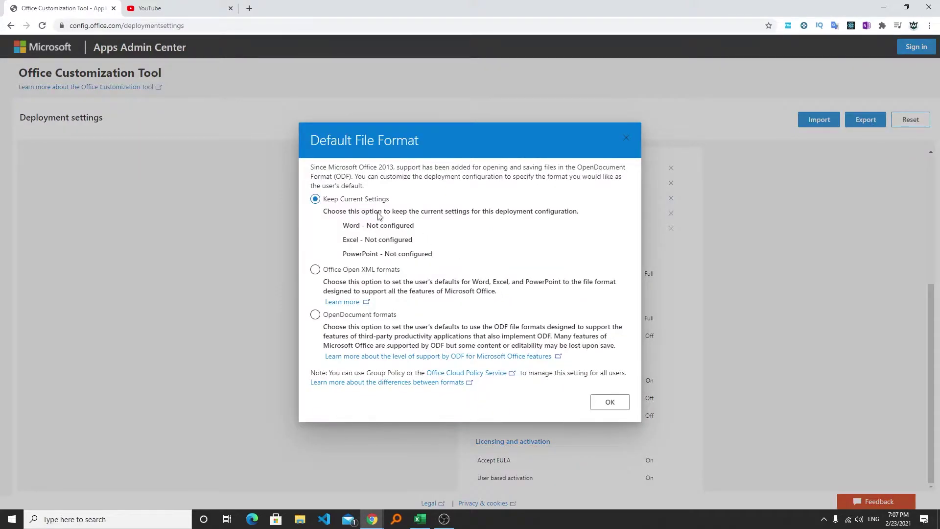
left_click(610, 402)
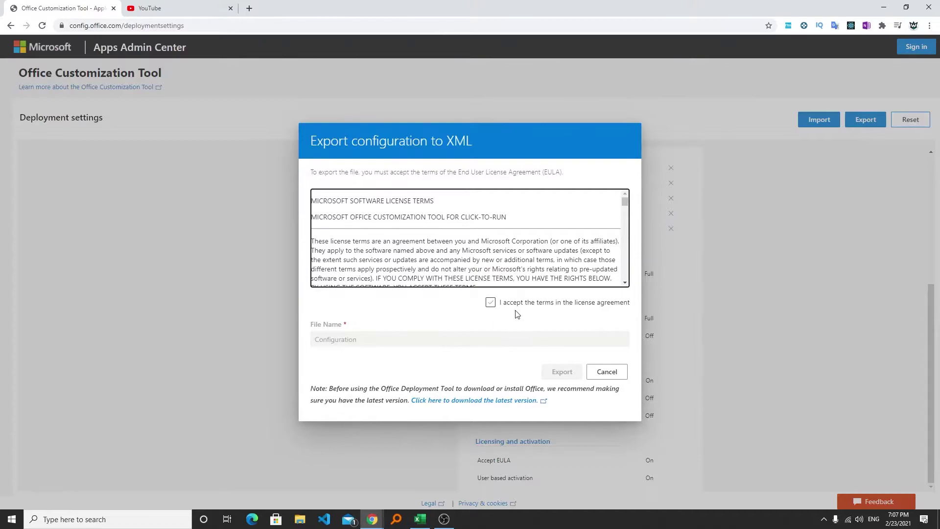
left_click(509, 304)
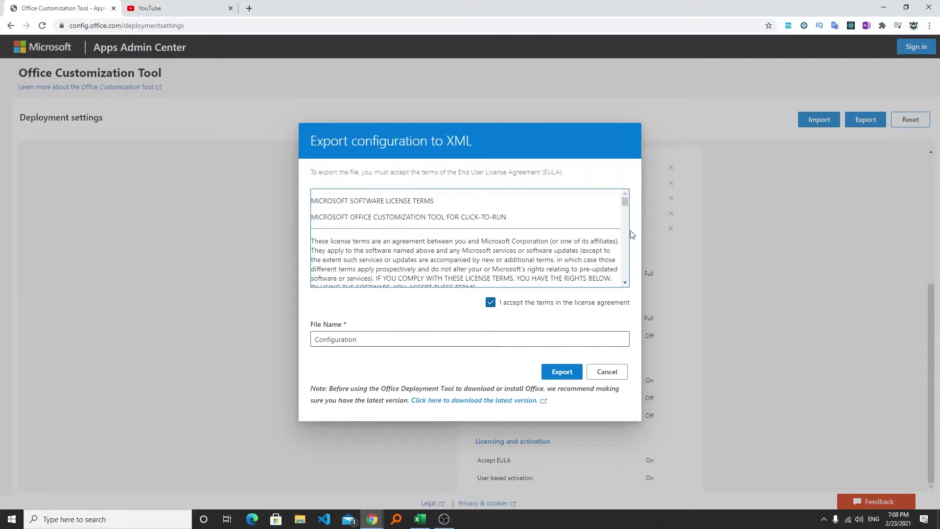
left_click_drag(627, 204, 620, 277)
left_click(558, 373)
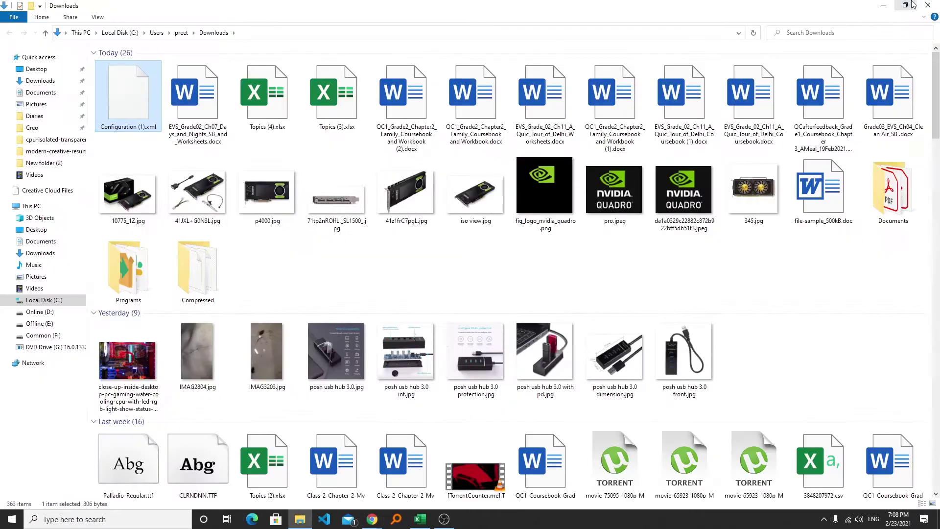
Step: Close the Downloads folder window to return to the browser
left_click(927, 5)
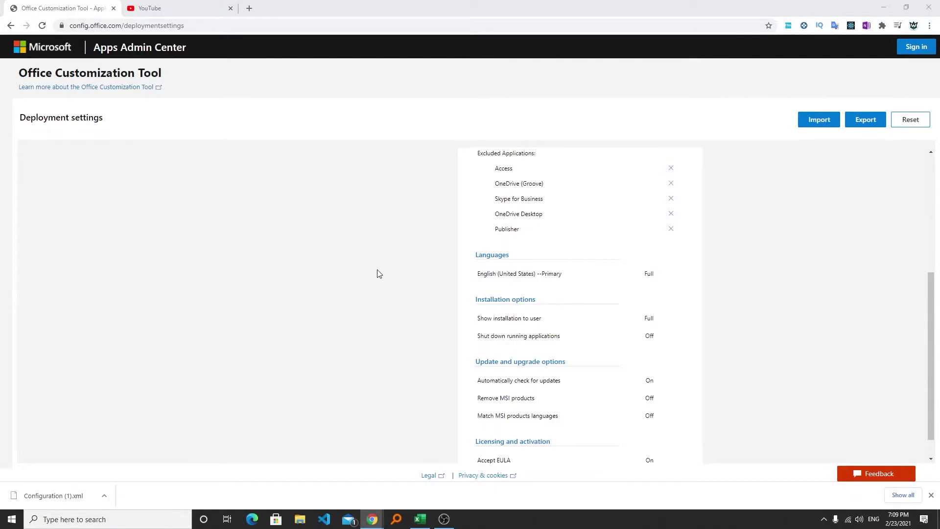
Step: Open a new browser tab and clear its address bar
left_click(249, 8)
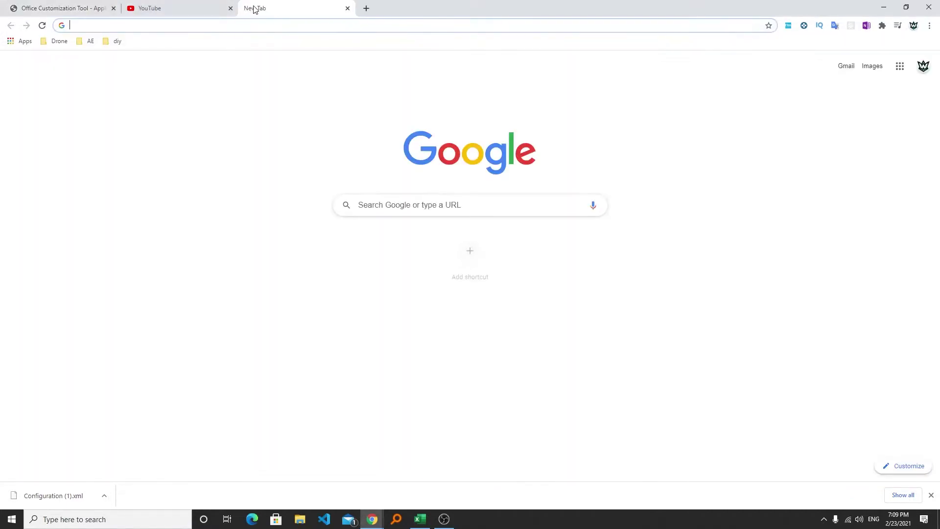
type("s")
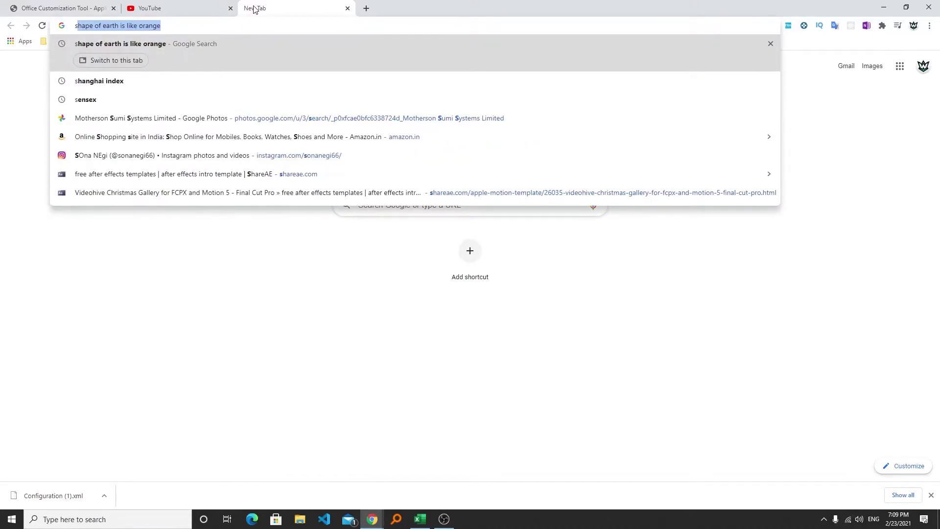
key("BackSpace")
key("BackSpace")
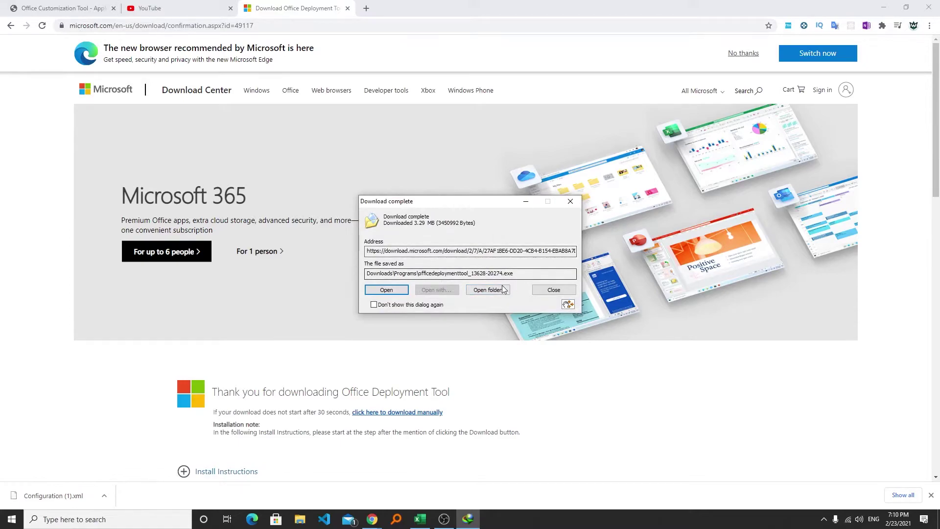
Step: Show the downloaded installer in Downloads\Programs and create a New folder there
left_click(487, 290)
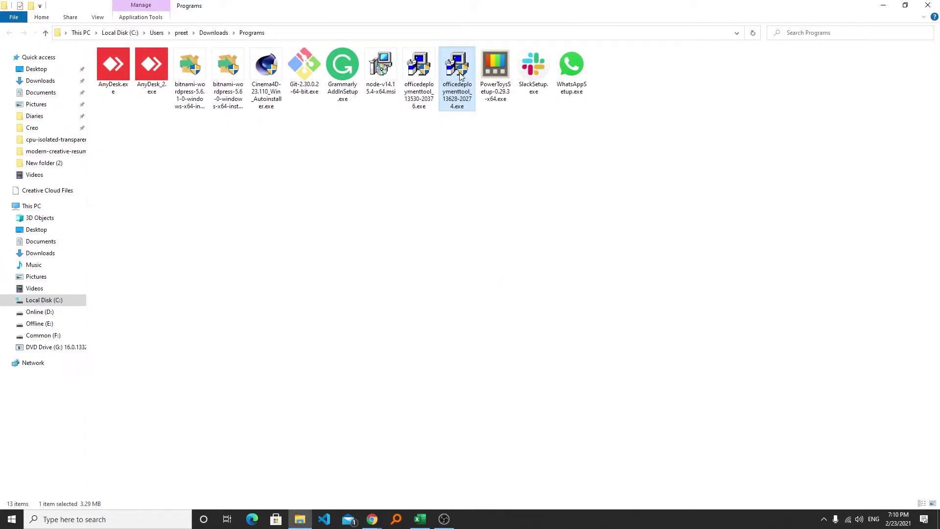
left_click(388, 167)
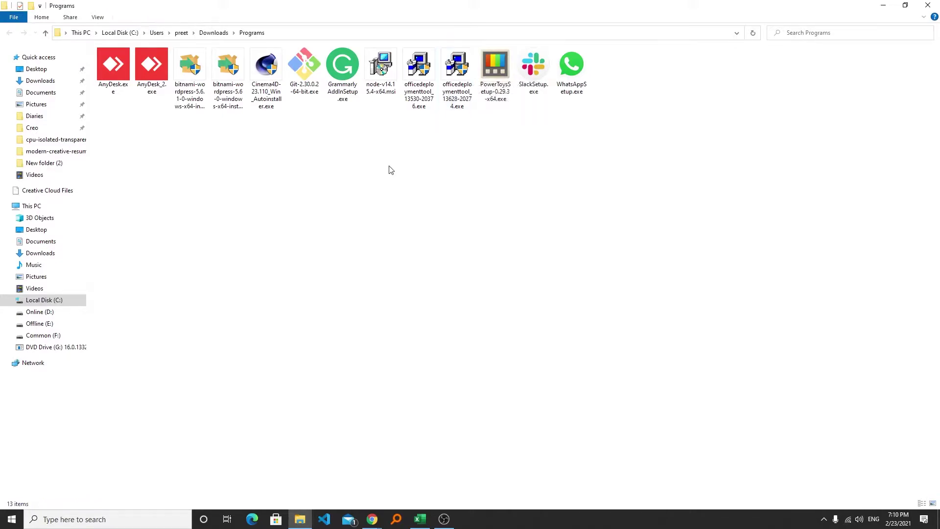
right_click(330, 162)
mouse_move(413, 312)
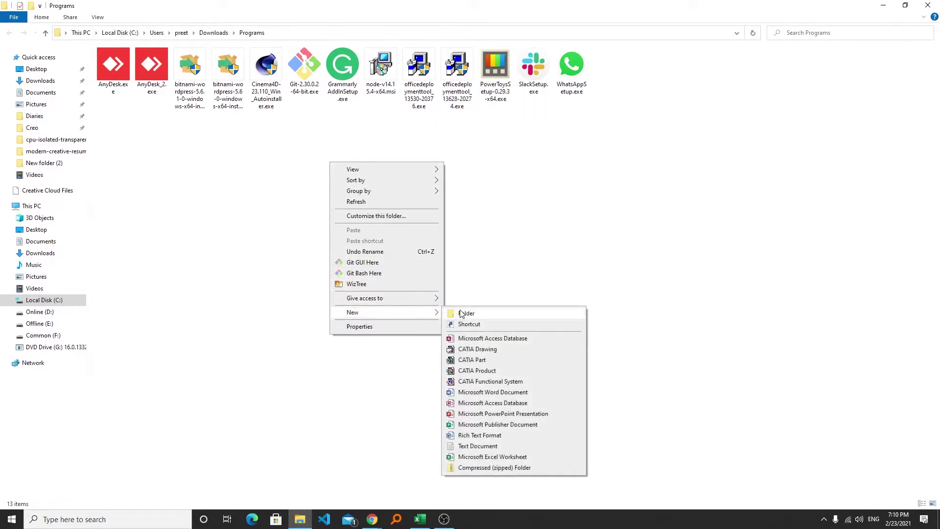
left_click(463, 309)
left_click(563, 226)
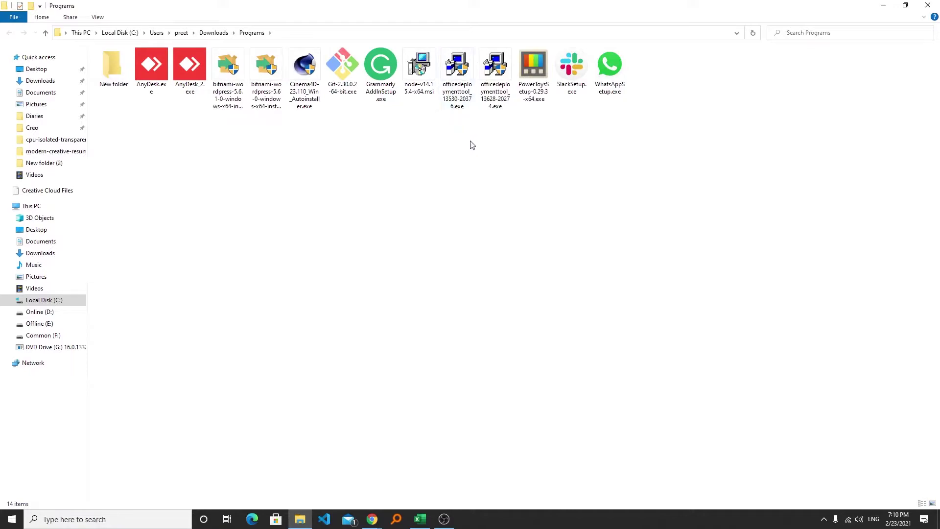
Step: Select the officedeploymenttool_13628-20274.exe installer to move it into New folder
left_click(494, 71)
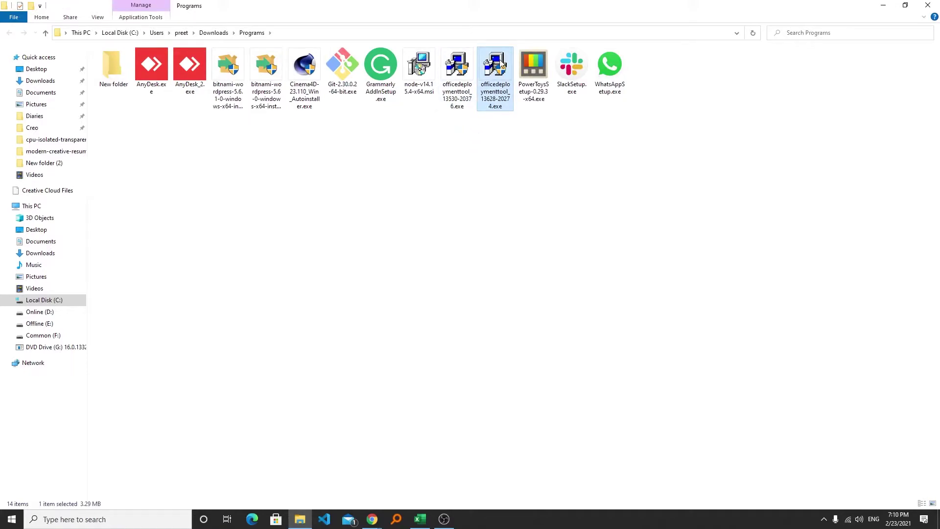
mouse_move(372, 519)
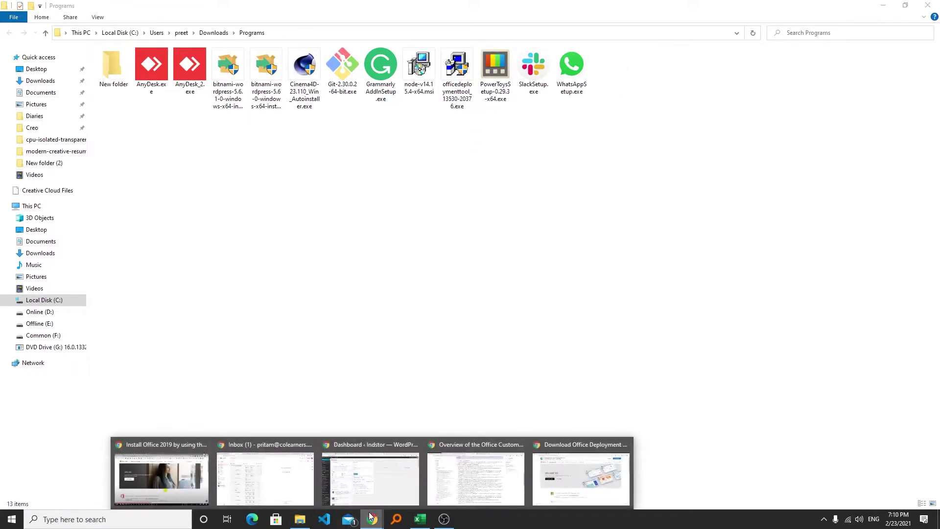
mouse_move(291, 469)
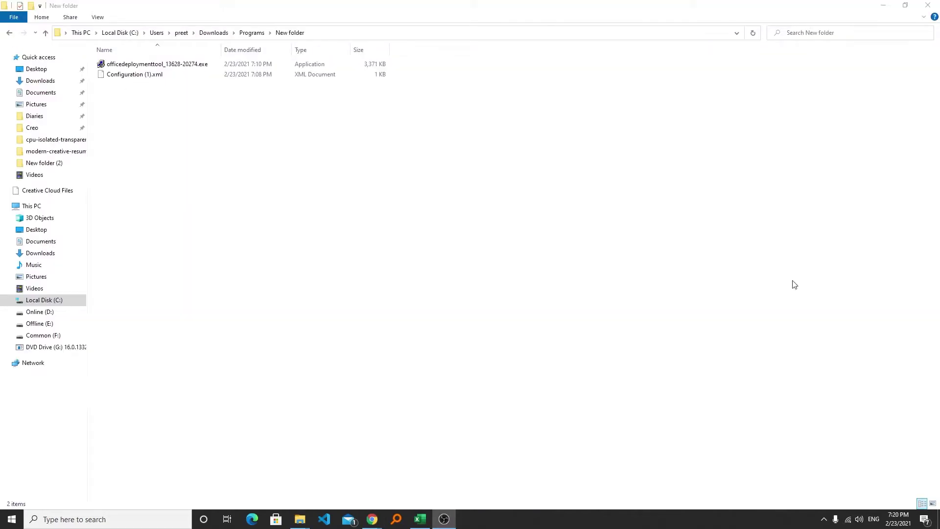
Step: Run the Office Deployment Tool installer as administrator and accept the licence terms
left_click(198, 67)
right_click(198, 67)
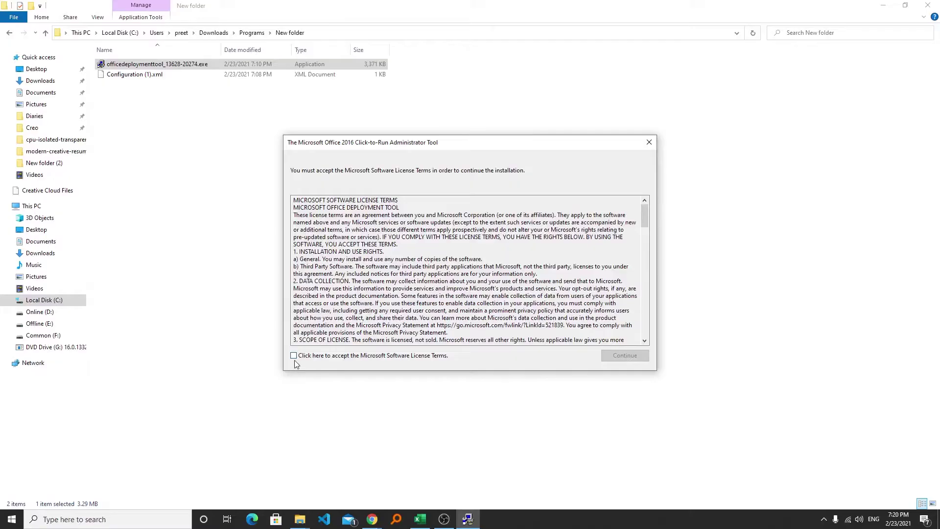
left_click(349, 355)
left_click(623, 355)
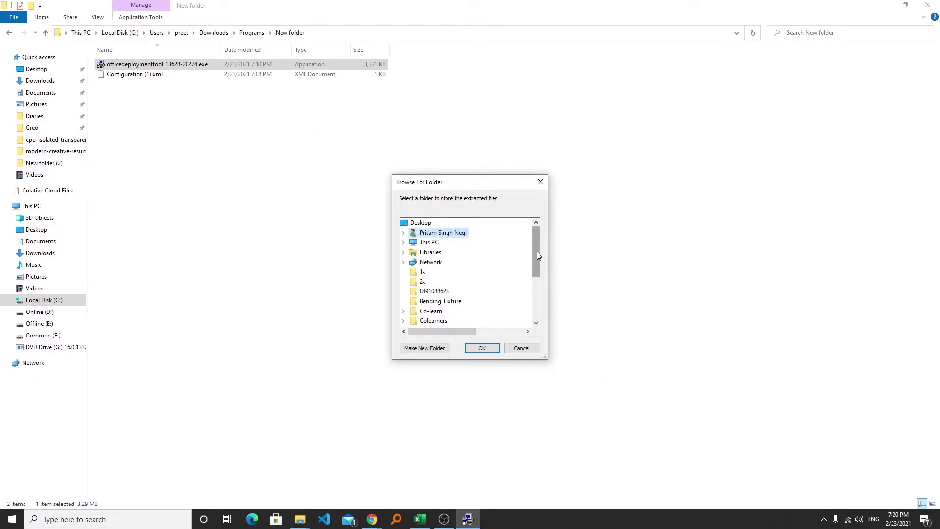
Step: Create a folder named Office on Common (F:) and extract the tool's files into it
left_click_drag(536, 251, 524, 293)
scroll(533, 295, "up", 10)
scroll(453, 254, "down", 1)
left_click_drag(535, 254, 535, 272)
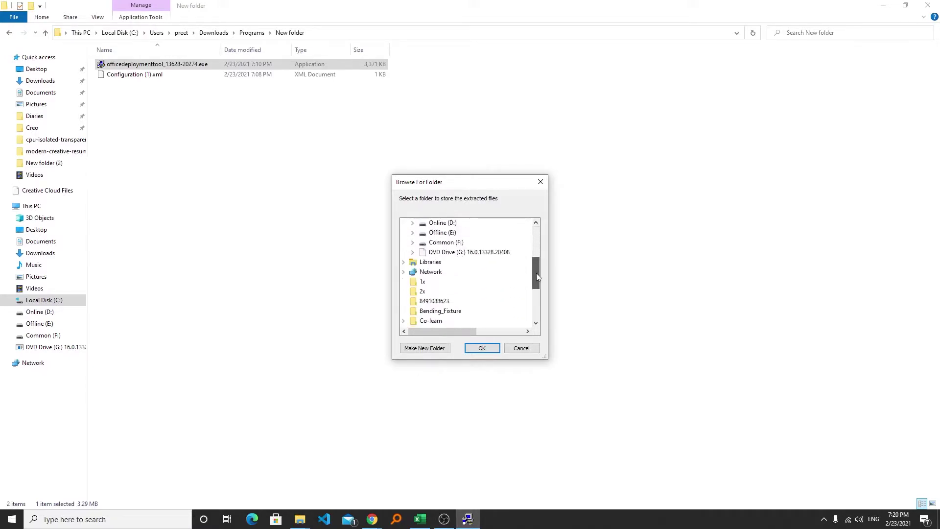
left_click(446, 241)
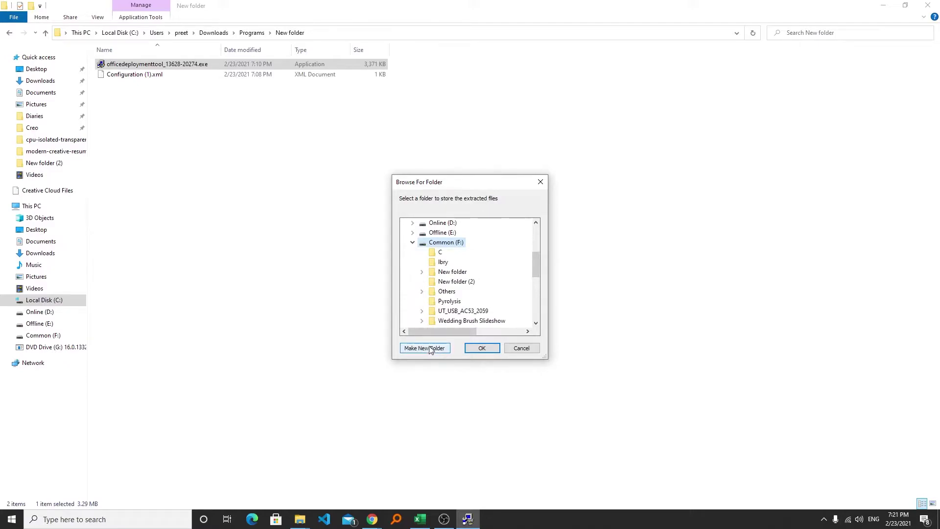
left_click(430, 348)
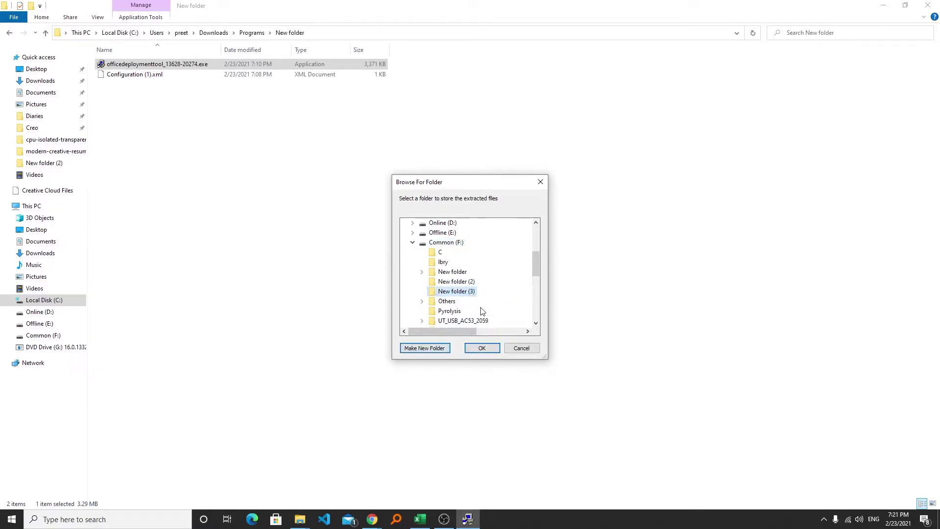
right_click(463, 294)
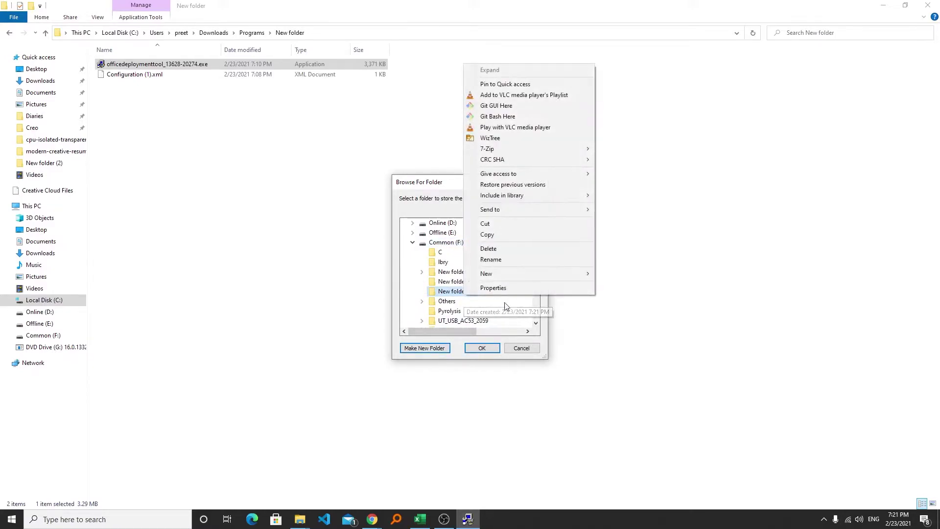
left_click(519, 259)
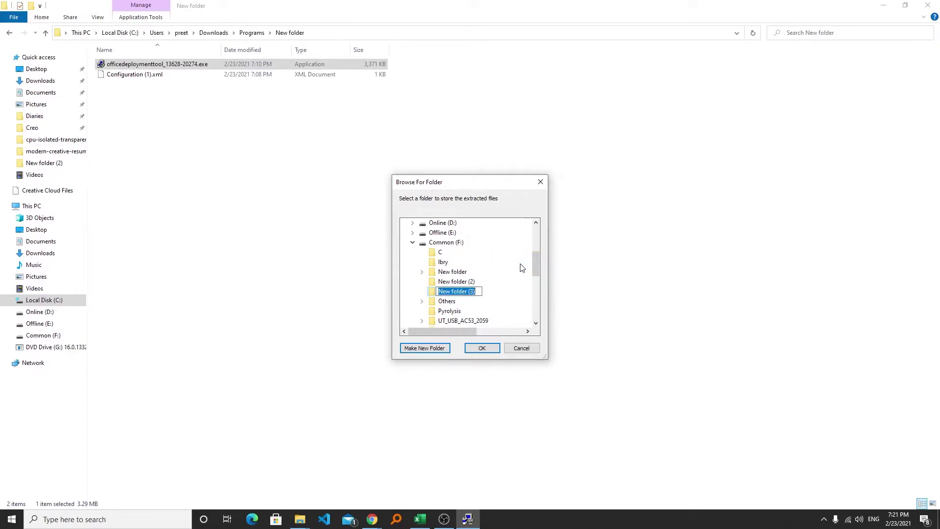
type("Office")
key("Return")
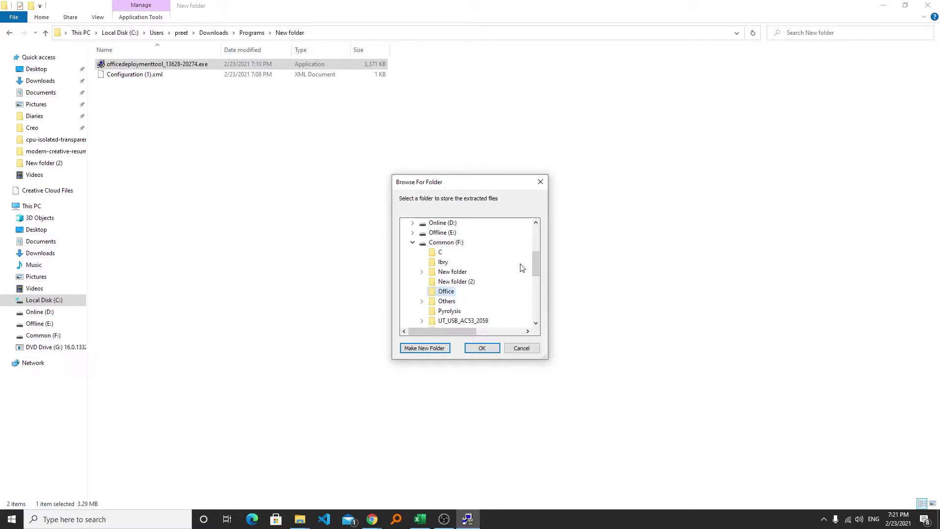
left_click(484, 348)
left_click(534, 290)
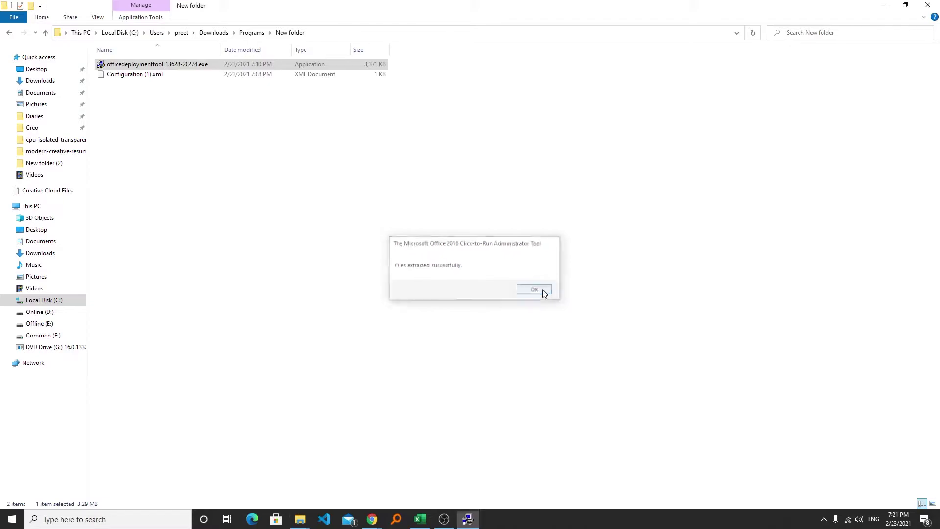
Step: Copy Configuration (1).xml and open the Office folder on Common (F:)
left_click(123, 74)
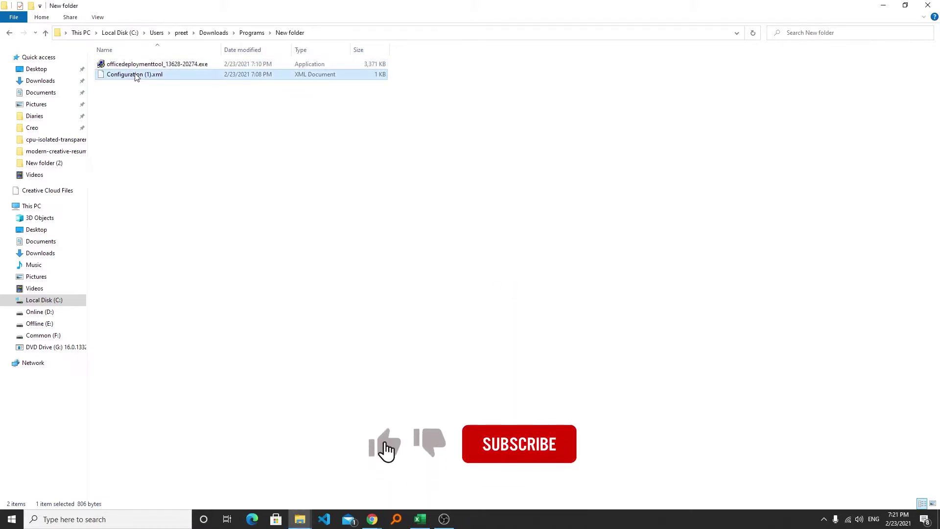
right_click(136, 76)
left_click(157, 238)
left_click(43, 334)
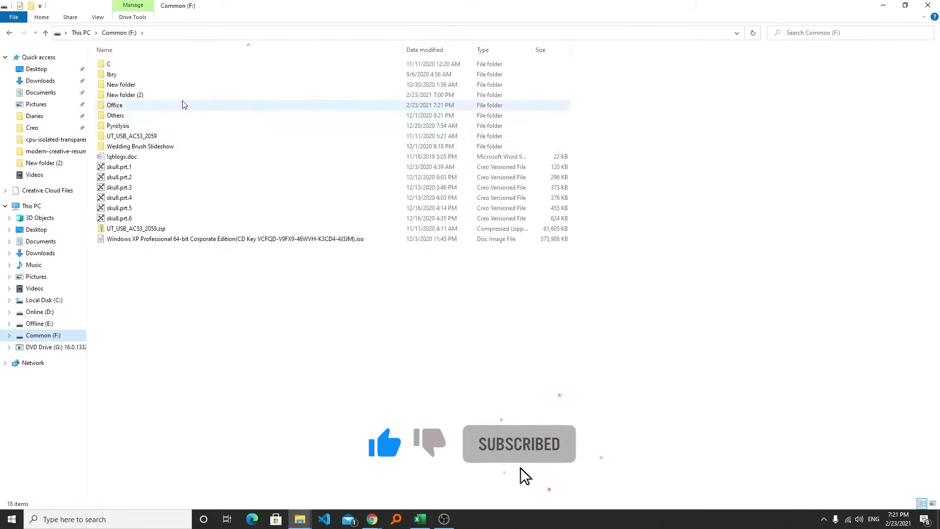
double_click(160, 104)
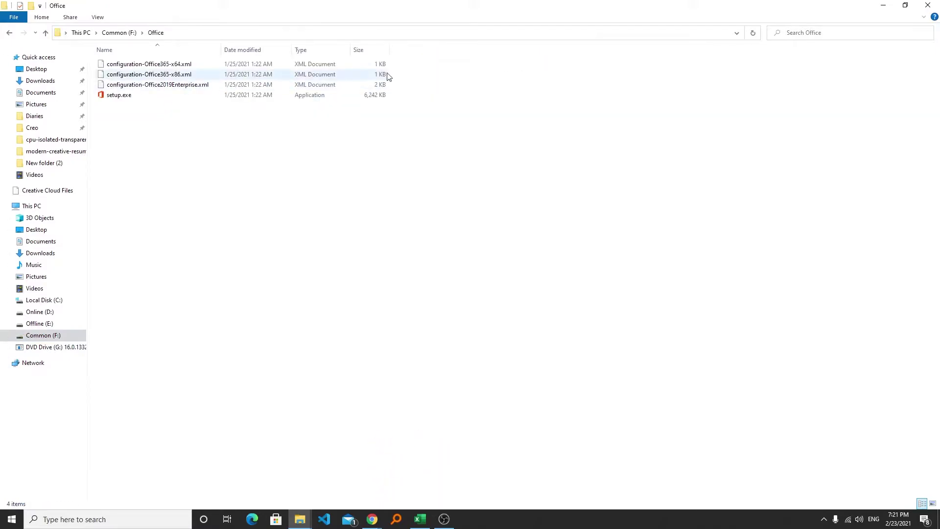
Step: Permanently delete the three bundled XML files and paste Configuration (1).xml in their place
left_click_drag(419, 92, 228, 52)
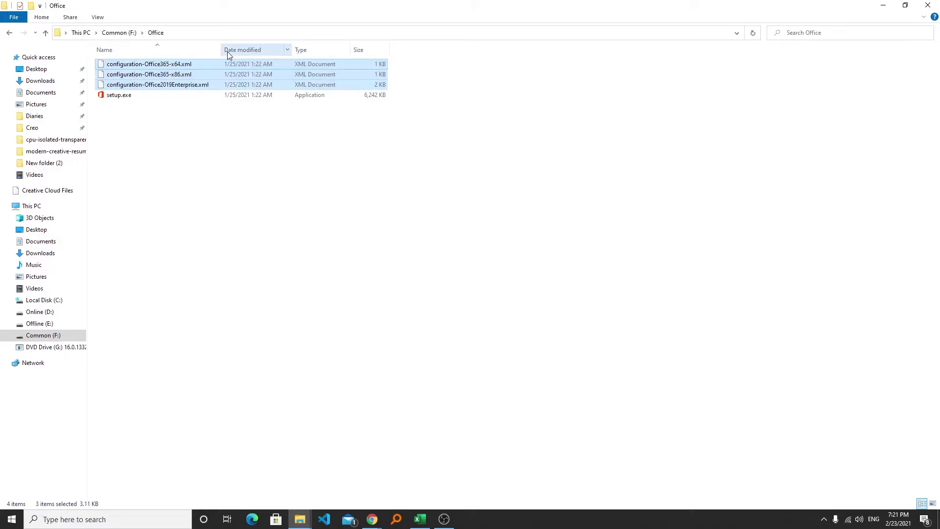
key("shift+Delete")
key("Return")
right_click(227, 101)
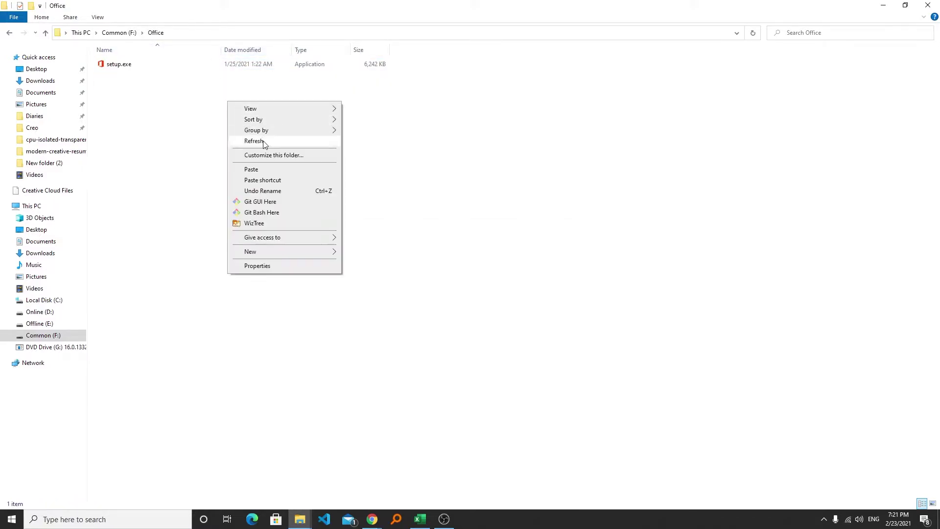
left_click(260, 170)
Step: Rename the file to Configuration.xml and open it for editing
right_click(138, 68)
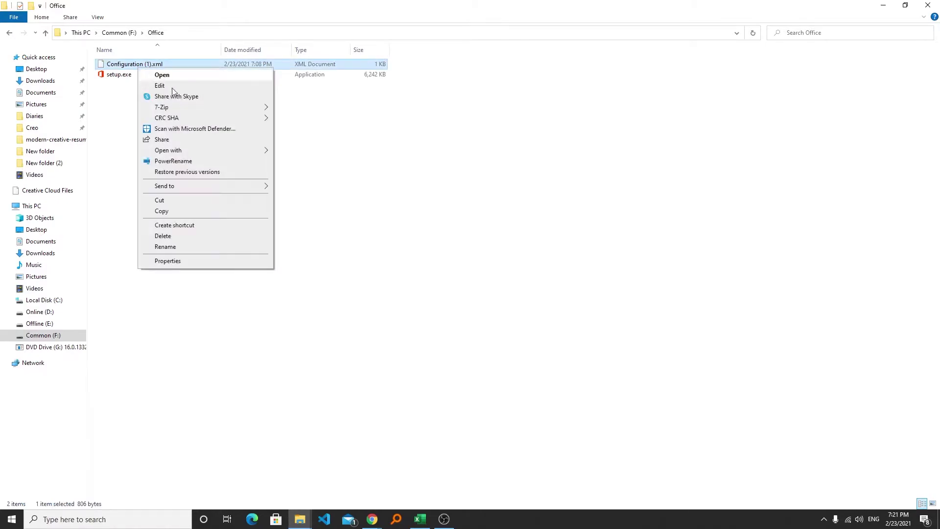
left_click(165, 246)
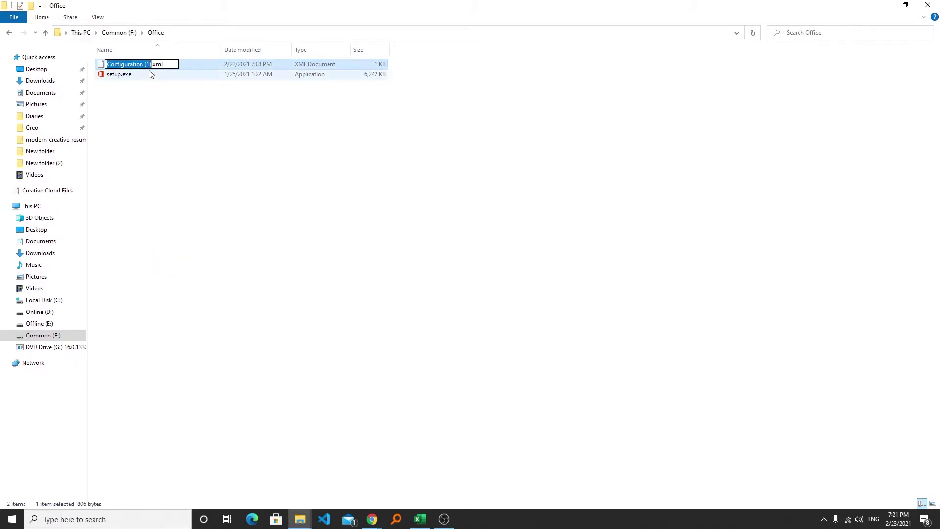
key("Right")
key("BackSpace")
key("BackSpace")
key("BackSpace")
key("BackSpace")
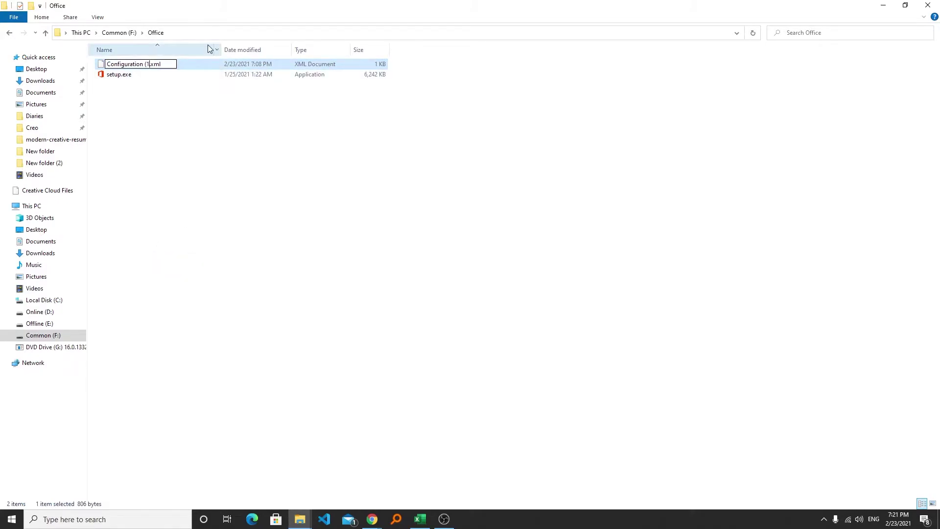
left_click(199, 98)
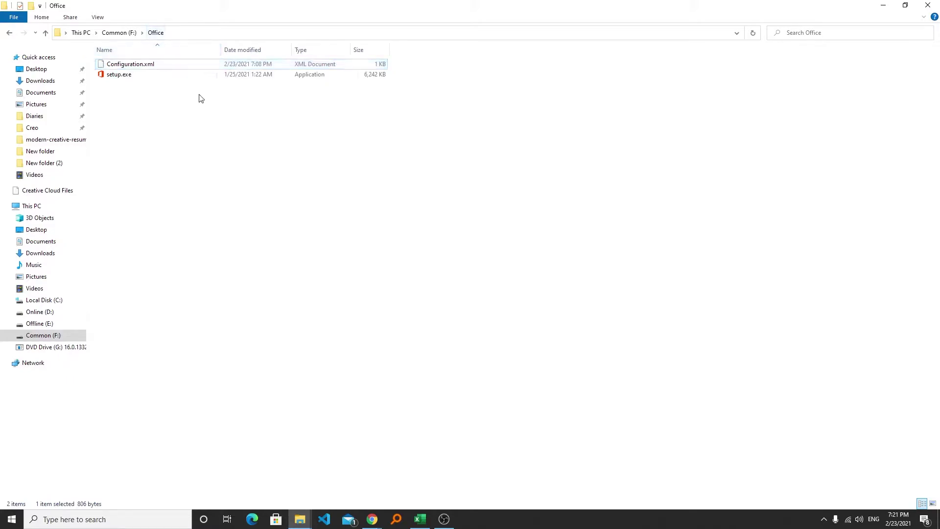
left_click(173, 69)
right_click(172, 69)
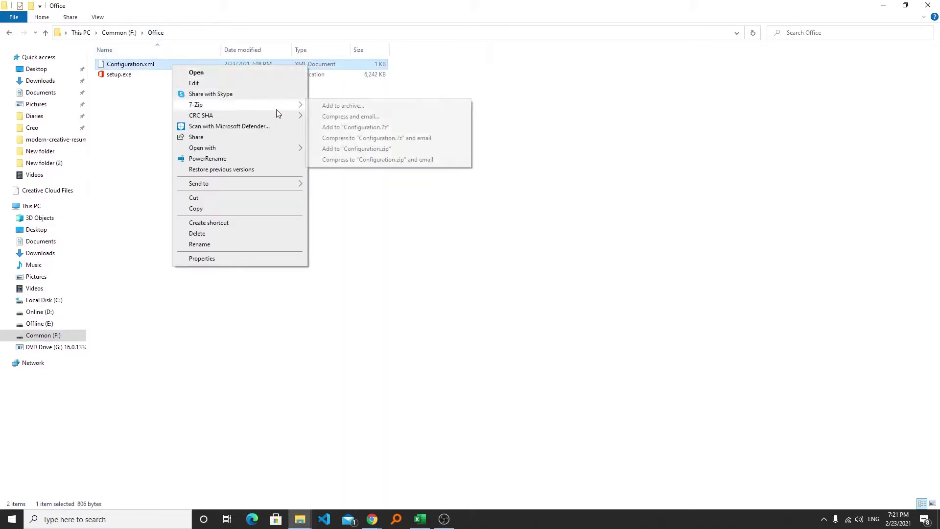
left_click(246, 84)
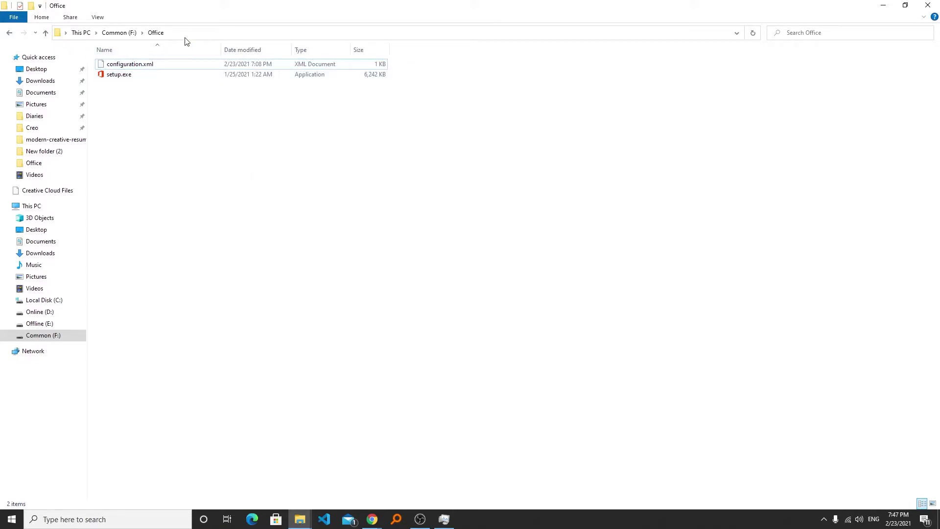
Step: Copy the F:\Office folder path and open an administrator Command Prompt via cmd search
left_click(243, 33)
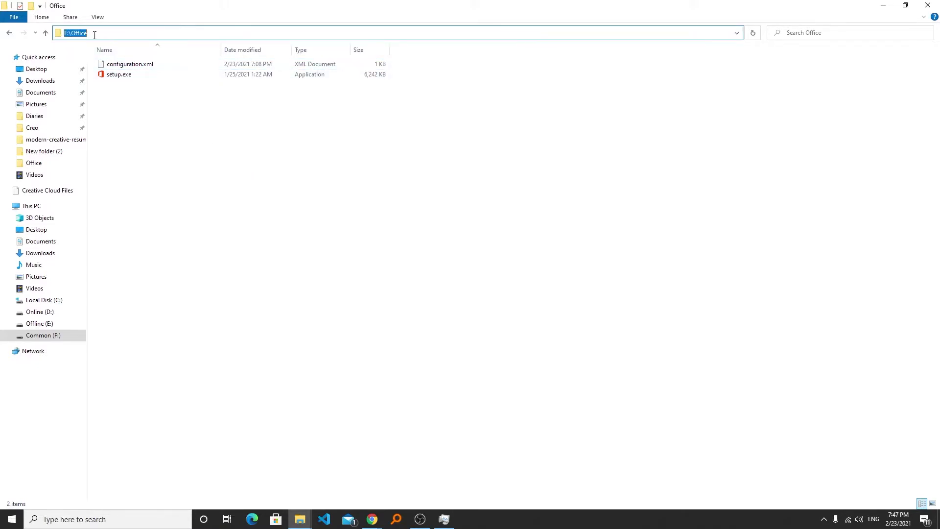
right_click(82, 35)
left_click(105, 65)
left_click(103, 514)
type("cmd")
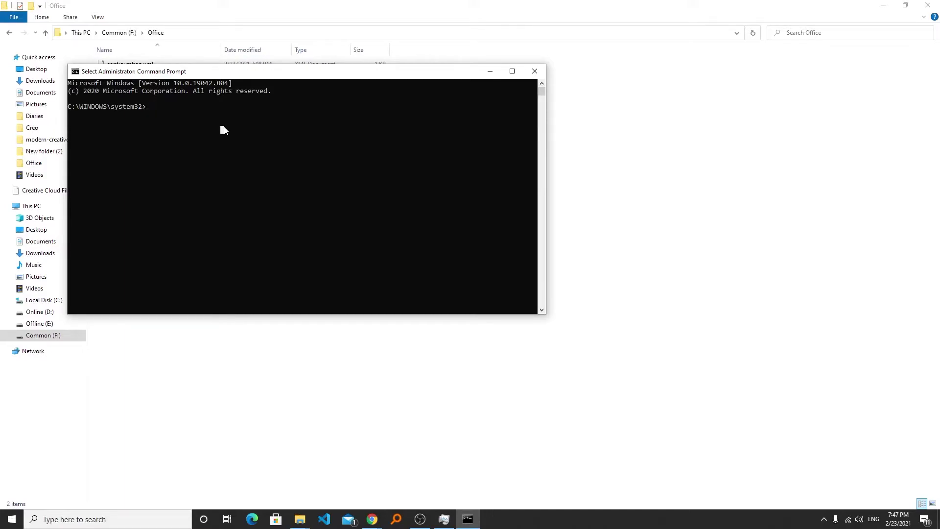
key("Escape")
Step: Type cd in the console and copy the F:\Office path again from Explorer
type("cd")
left_click_drag(201, 72, 939, 88)
left_click(783, 98)
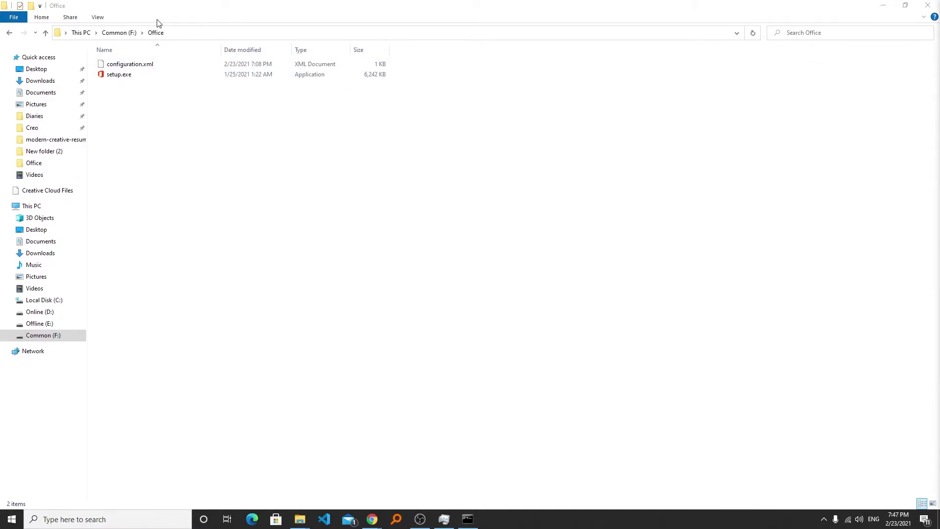
left_click(177, 32)
right_click(83, 31)
left_click(117, 59)
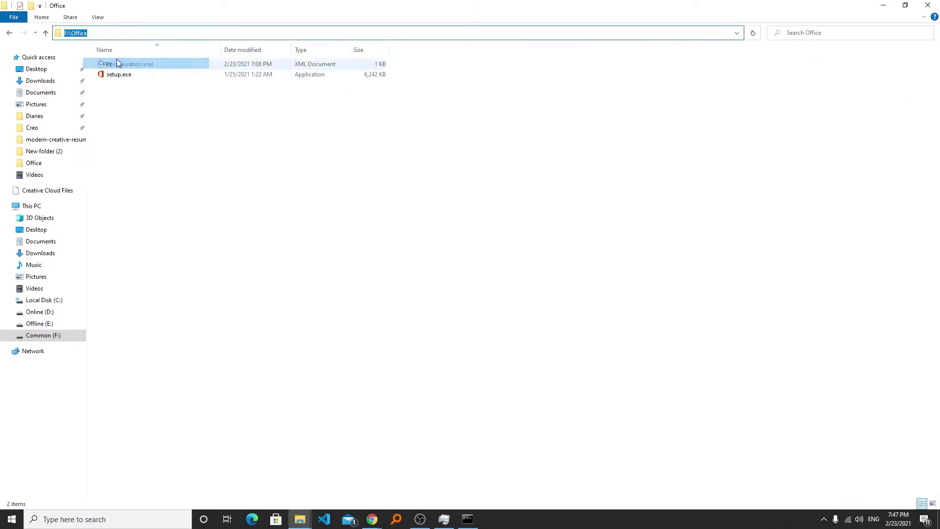
Step: Paste the path after cd, run it, and switch to drive F: so the prompt reads F:\Office>
left_click(467, 519)
left_click_drag(572, 91, 453, 66)
right_click(442, 68)
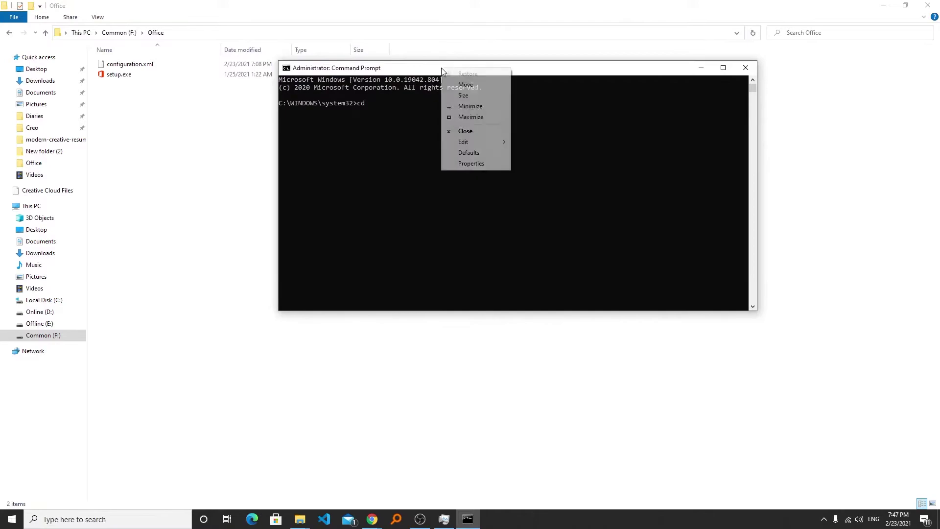
mouse_move(481, 143)
left_click(532, 163)
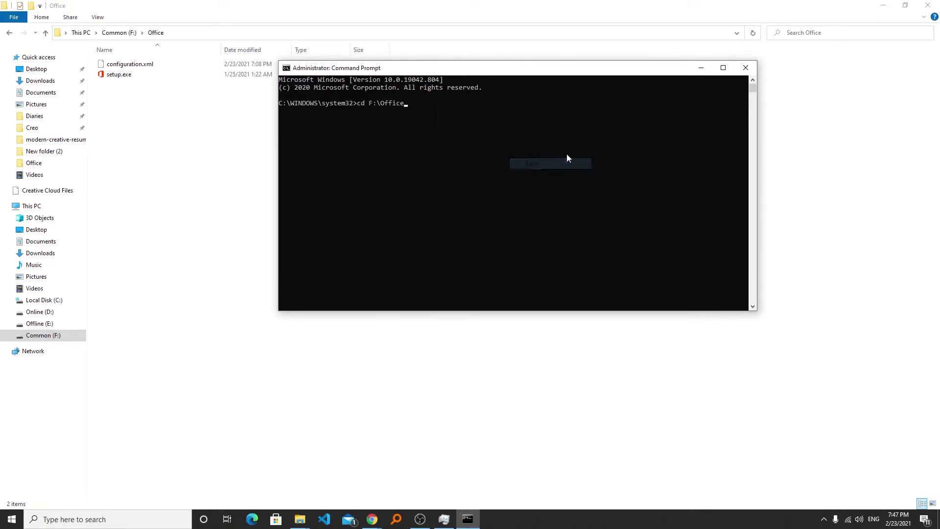
key("Return")
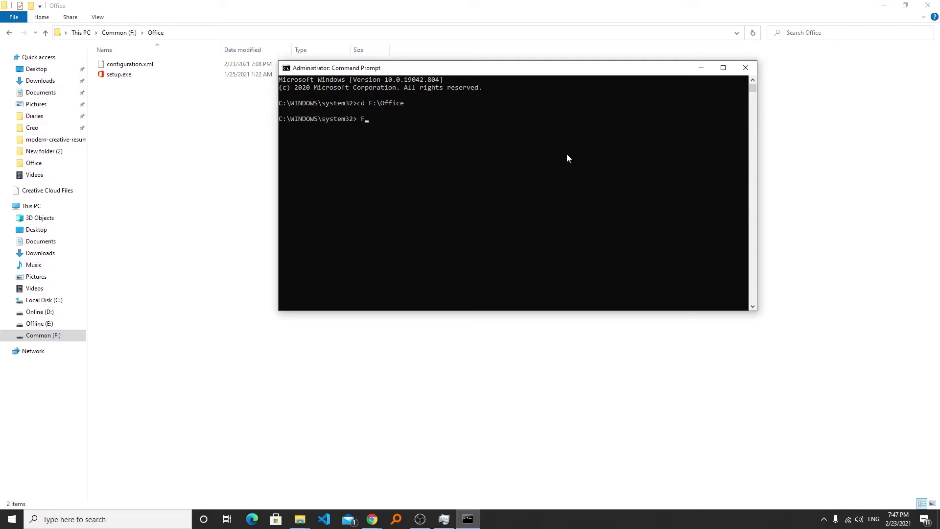
key("Return")
Step: Open the Overview of the Office Deployment Tool article from the search results
left_click(883, 5)
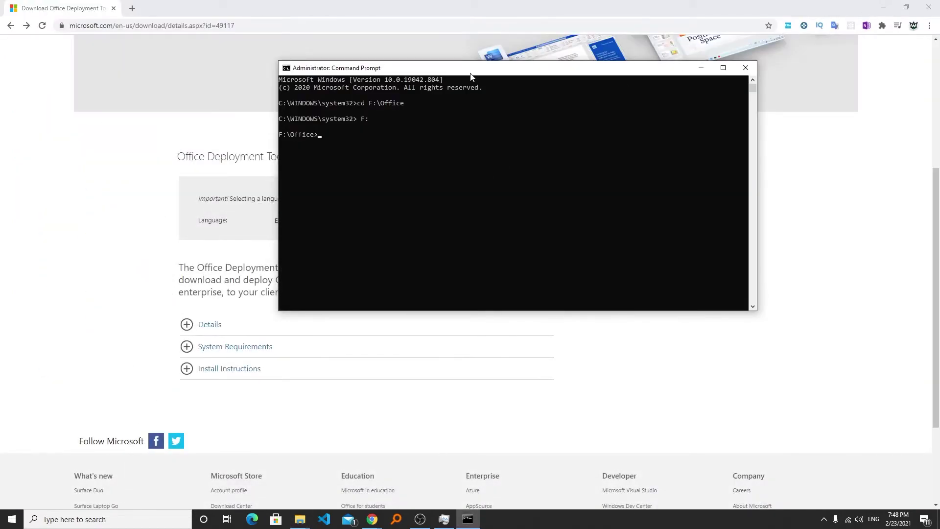
left_click_drag(470, 77, 878, 190)
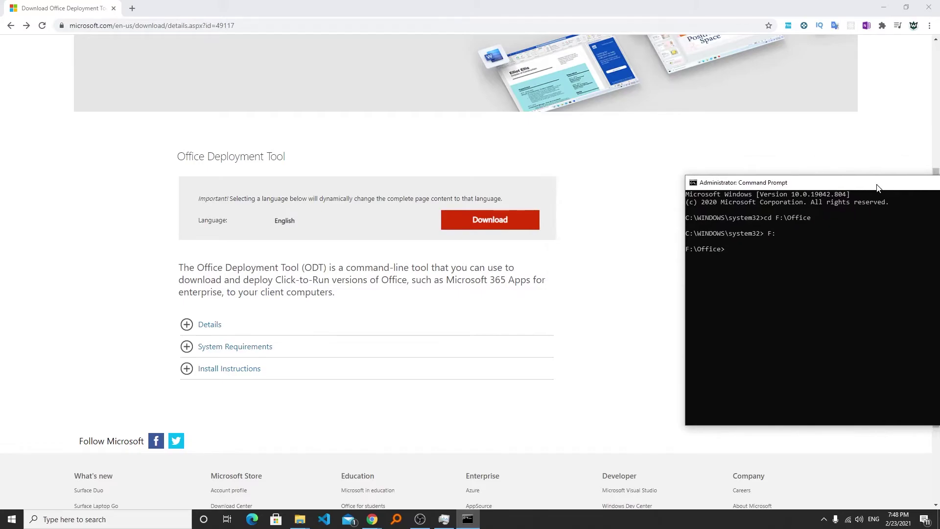
left_click(11, 26)
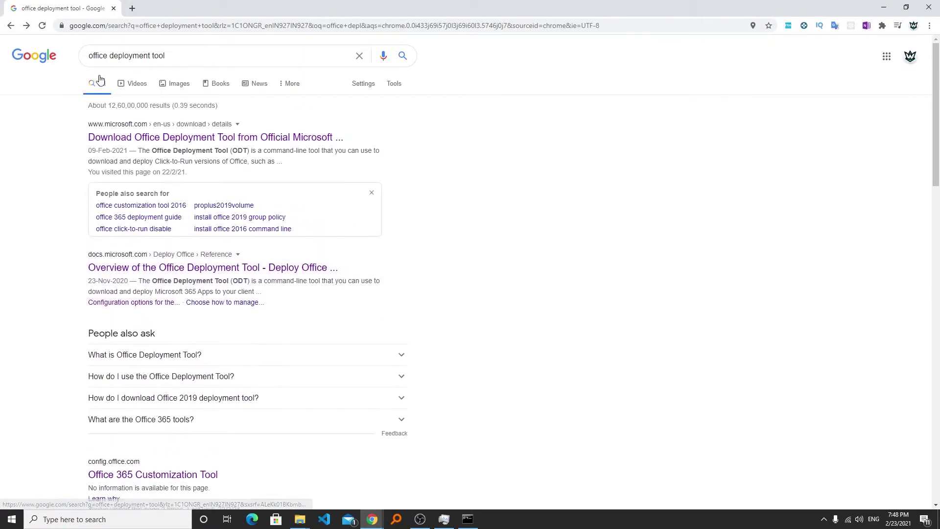
right_click(252, 270)
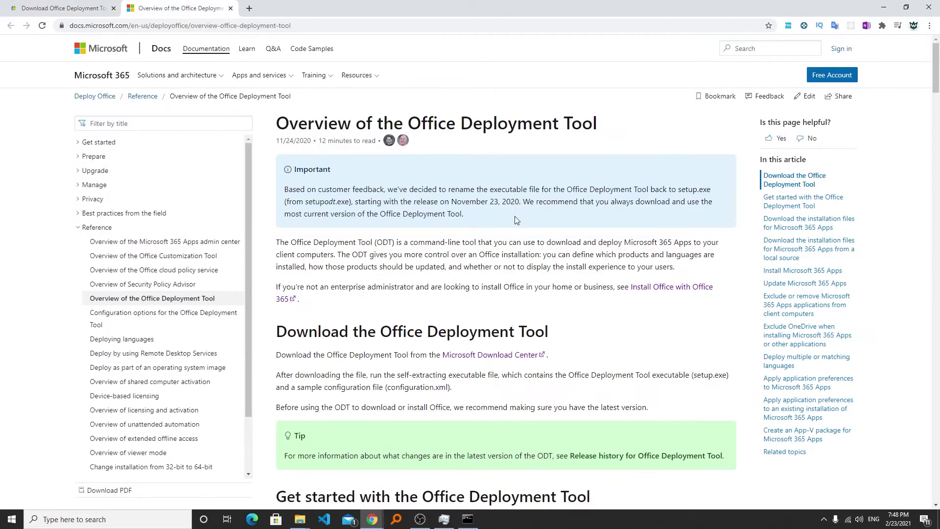
scroll(556, 240, "down", 5)
scroll(556, 238, "down", 15)
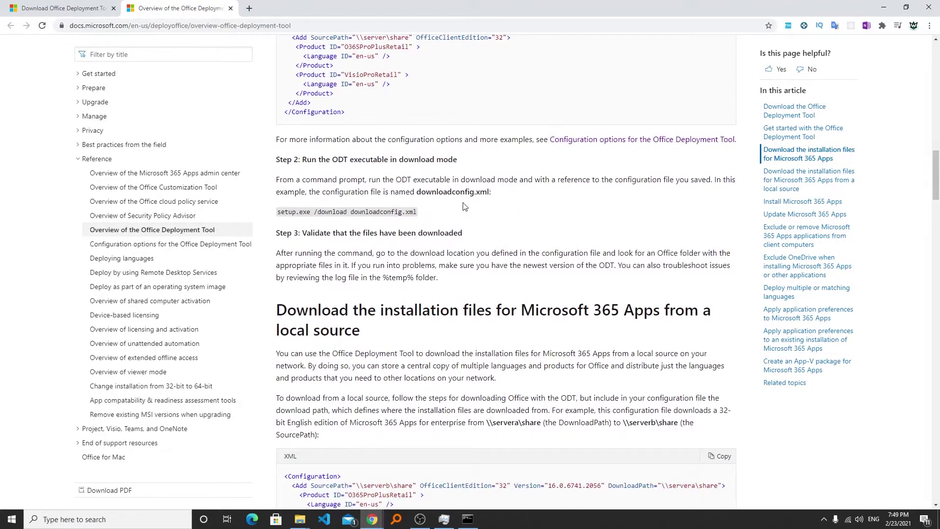
Step: Copy the Step 2 command setup.exe /download downloadconfig.xml into the F:\Office console
left_click_drag(417, 213, 279, 209)
right_click(294, 209)
left_click(319, 219)
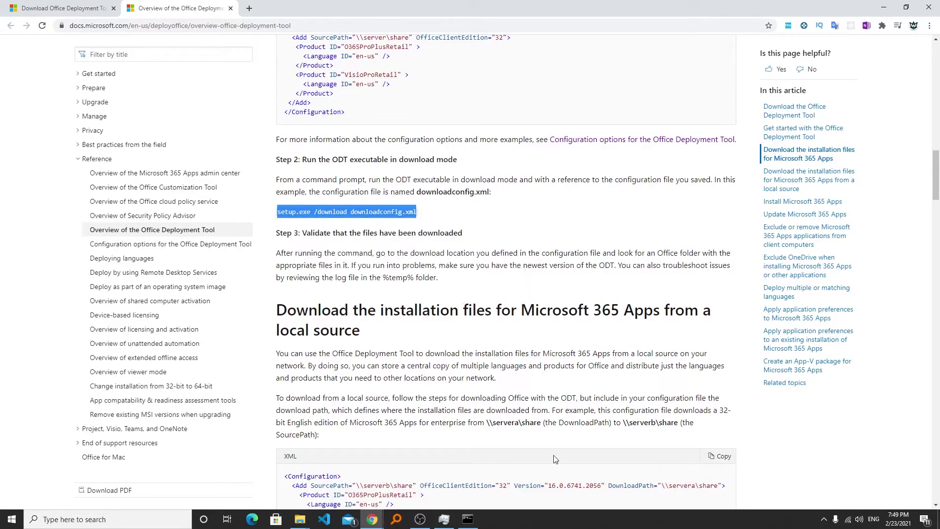
left_click(468, 518)
left_click(783, 260)
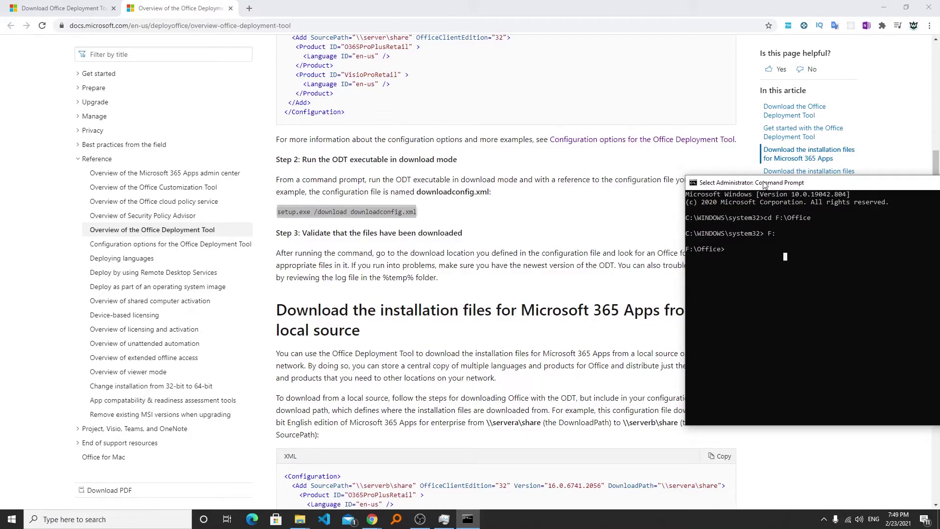
left_click_drag(764, 182, 604, 175)
mouse_move(300, 519)
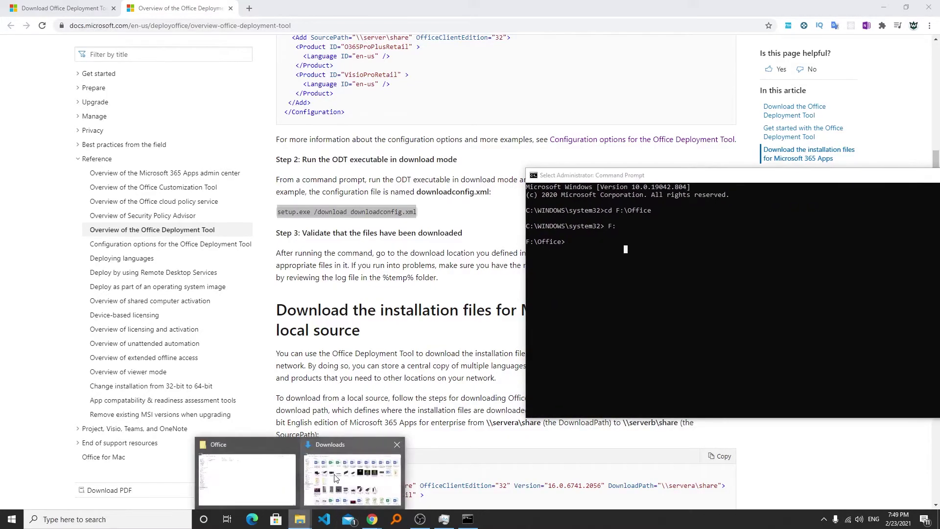
left_click(267, 478)
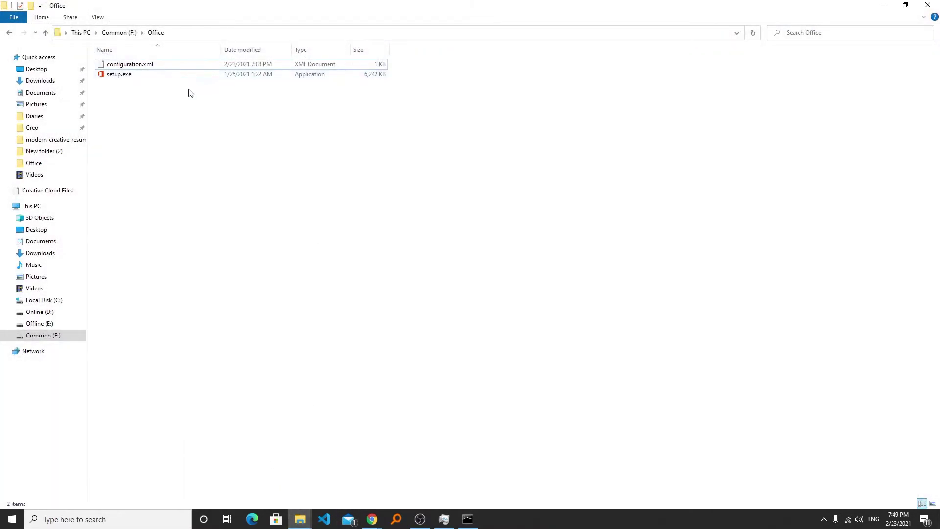
left_click(467, 519)
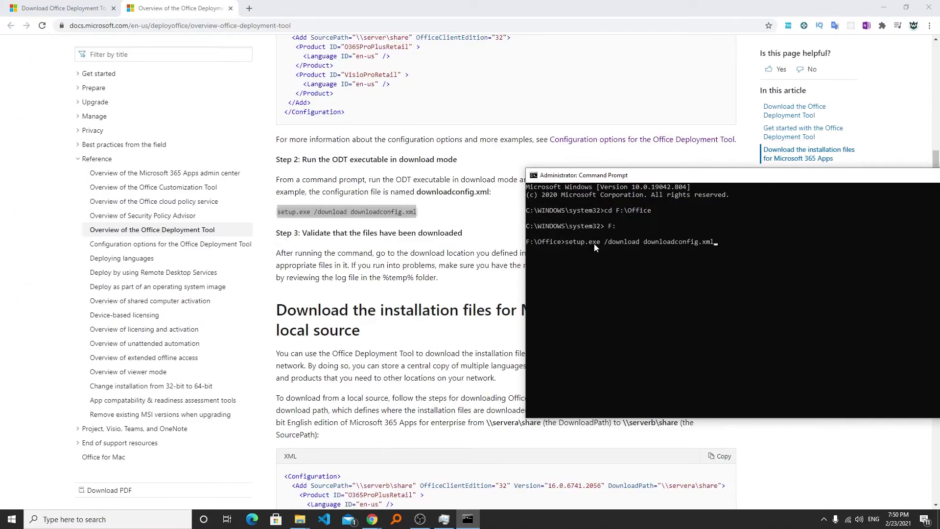
Step: Swap downloadconfig for configuration, then run setup.exe /download configuration.xml
key("BackSpace")
key("BackSpace")
key("BackSpace")
key("BackSpace")
key("BackSpace")
key("BackSpace")
key("BackSpace")
key("BackSpace")
key("BackSpace")
key("BackSpace")
key("BackSpace")
key("BackSpace")
key("BackSpace")
key("BackSpace")
key("alt+Tab")
right_click(164, 66)
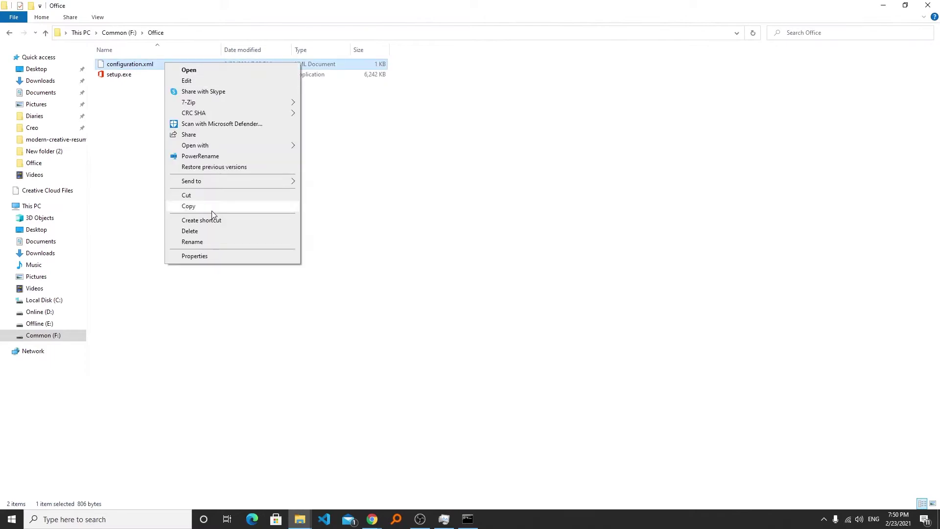
left_click(213, 243)
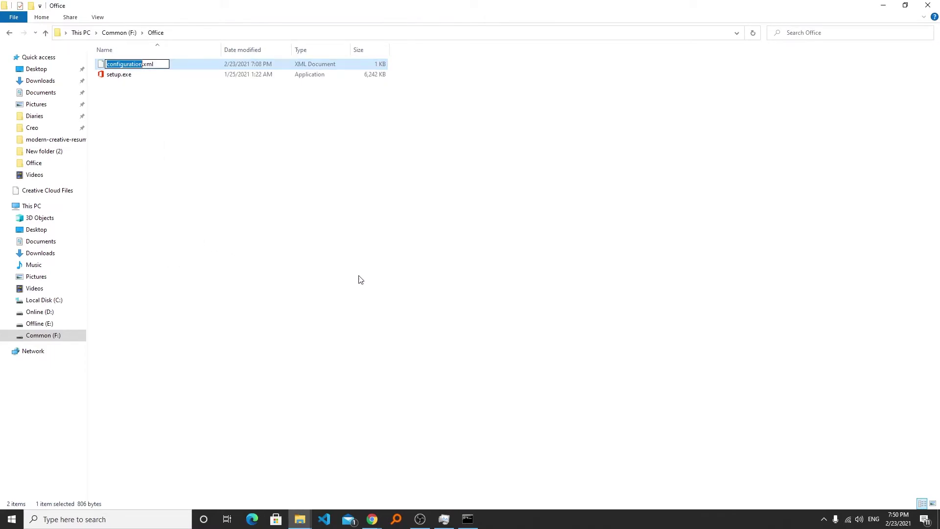
key("Return")
left_click(468, 519)
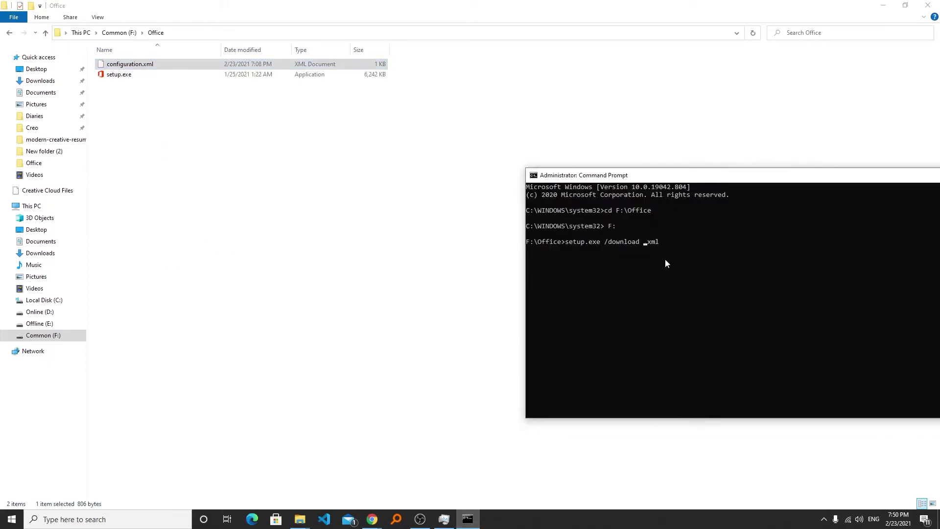
key("ctrl+v")
left_click(732, 242)
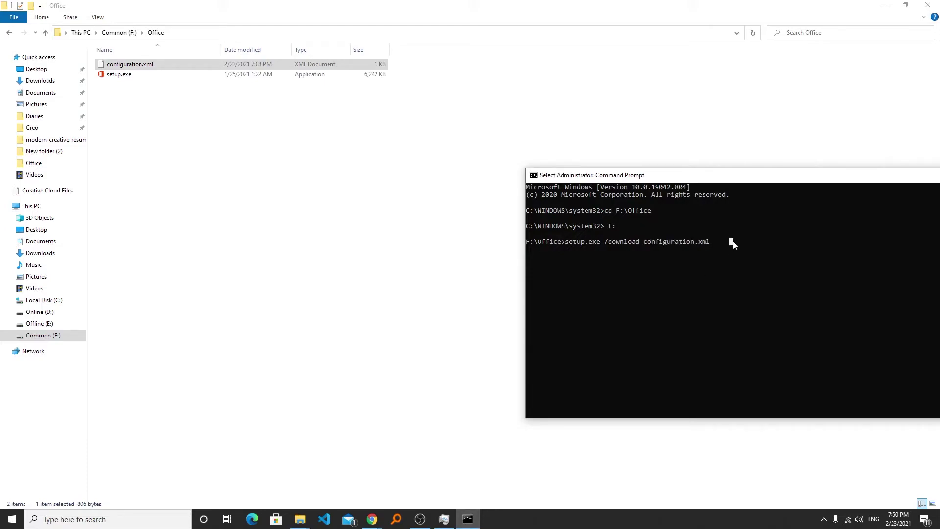
key("Return")
key("Return")
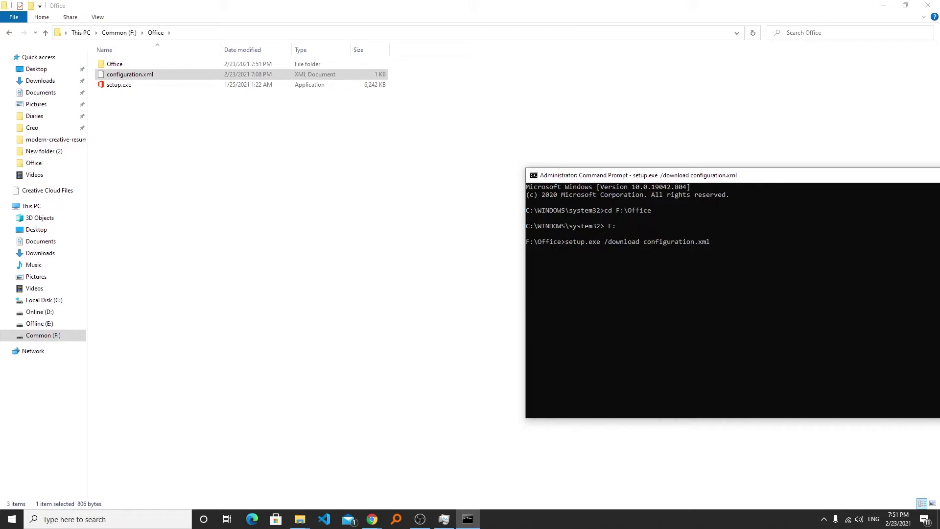
Step: Look inside the new Office download folder and read its size in Properties
double_click(114, 65)
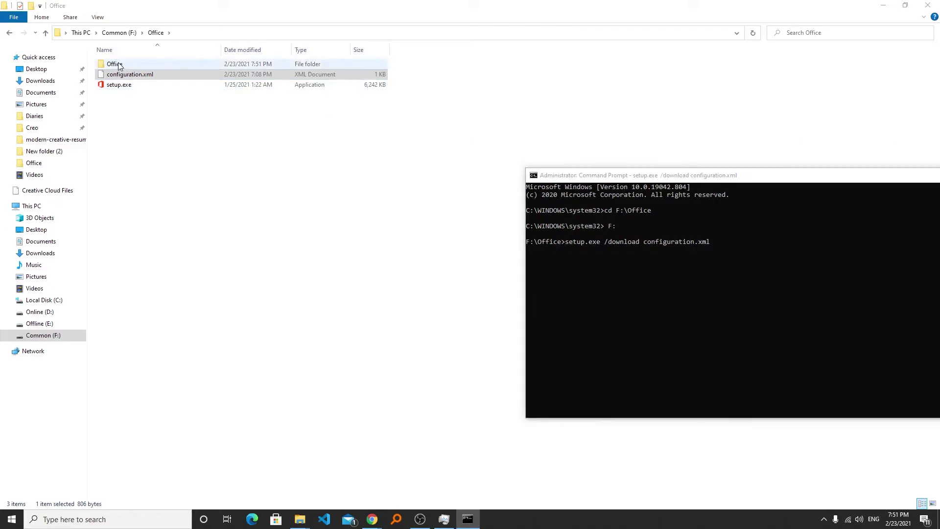
double_click(114, 64)
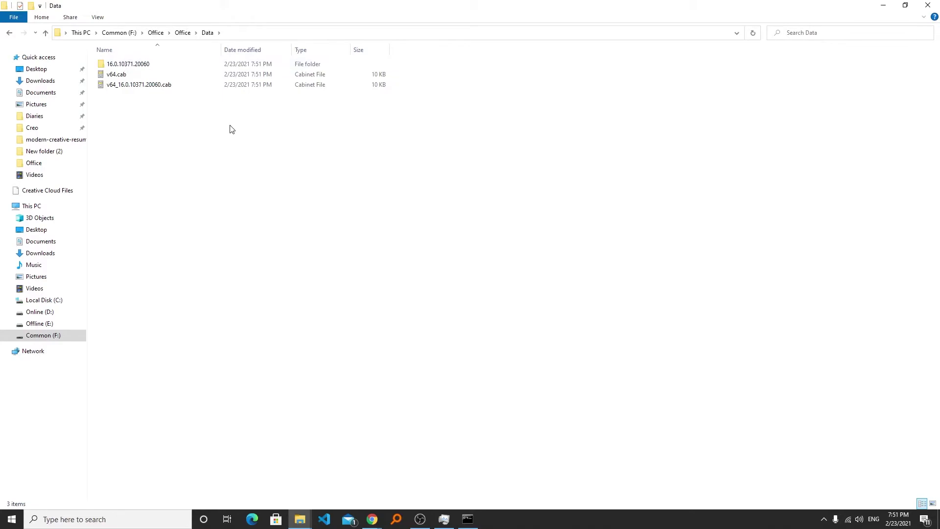
key("alt+Left")
key("alt+Left")
key("ctrl+shift+Escape")
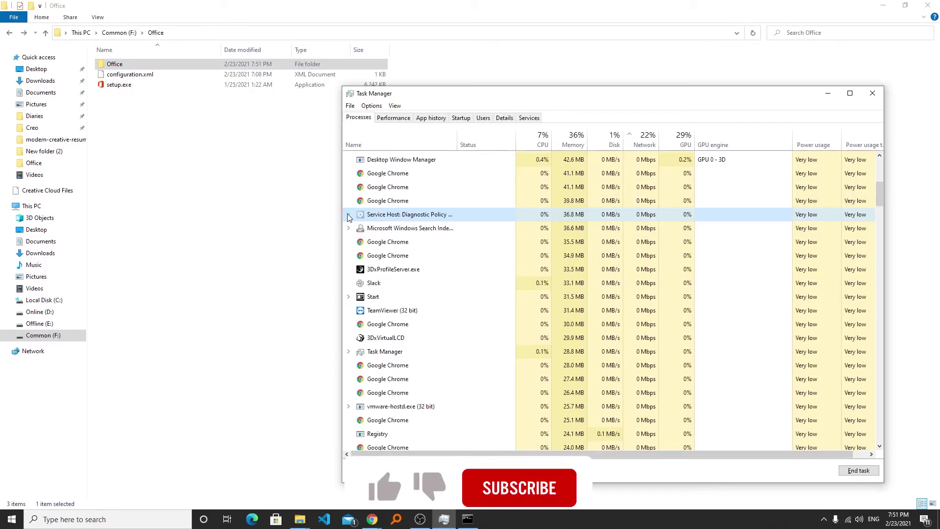
left_click(872, 92)
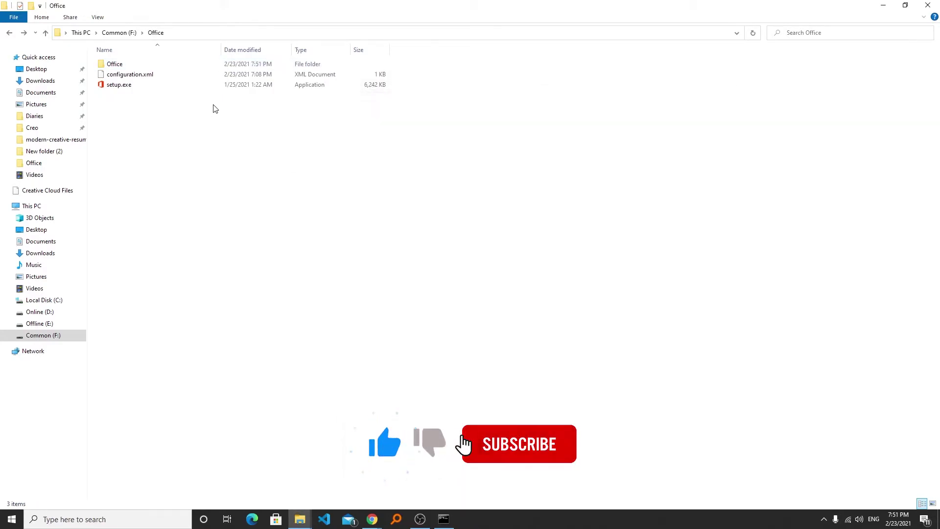
right_click(152, 68)
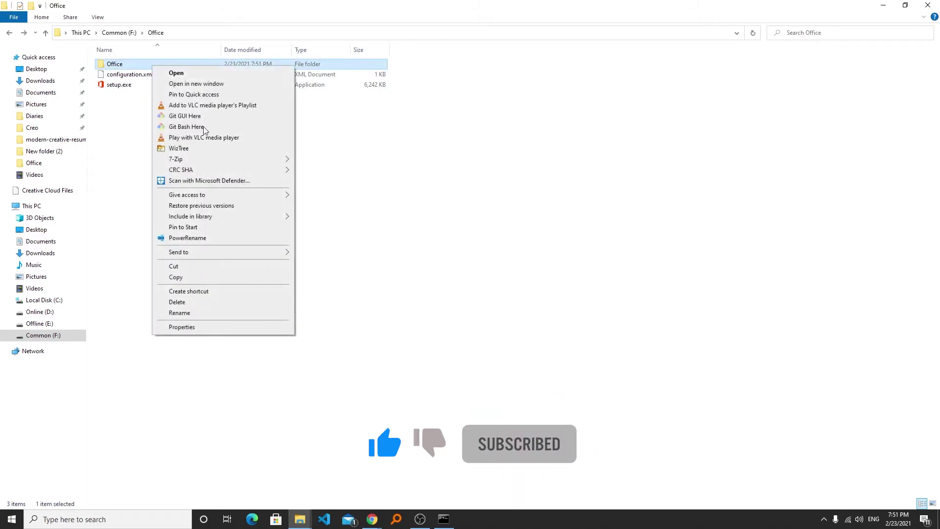
left_click(221, 324)
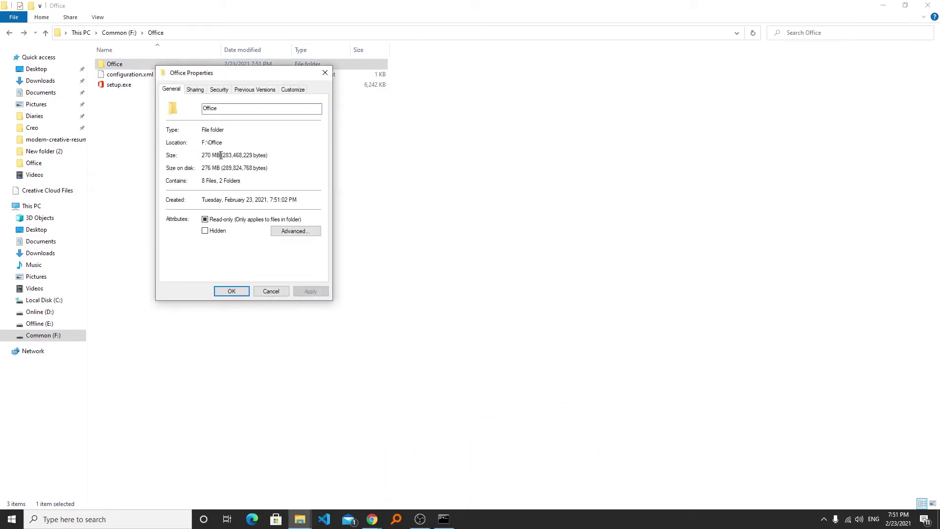
left_click_drag(221, 155, 208, 156)
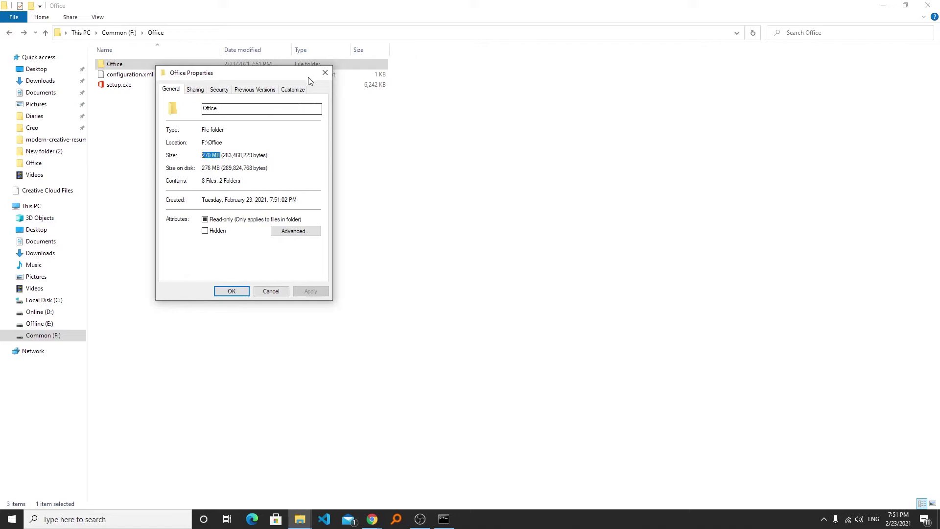
left_click(325, 74)
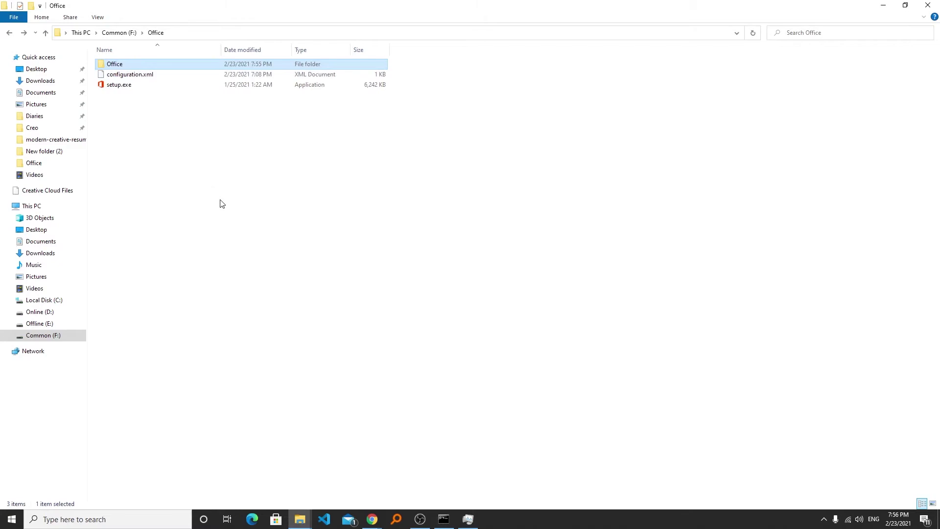
Step: Refresh the F:\Office listing and recheck the Office folder's size
left_click(222, 203)
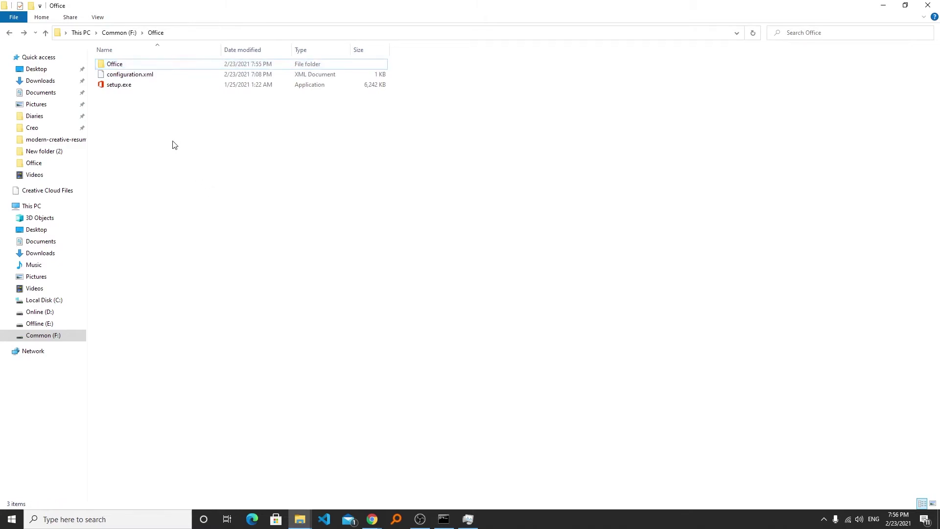
right_click(170, 187)
left_click(199, 227)
left_click(121, 67)
right_click(120, 69)
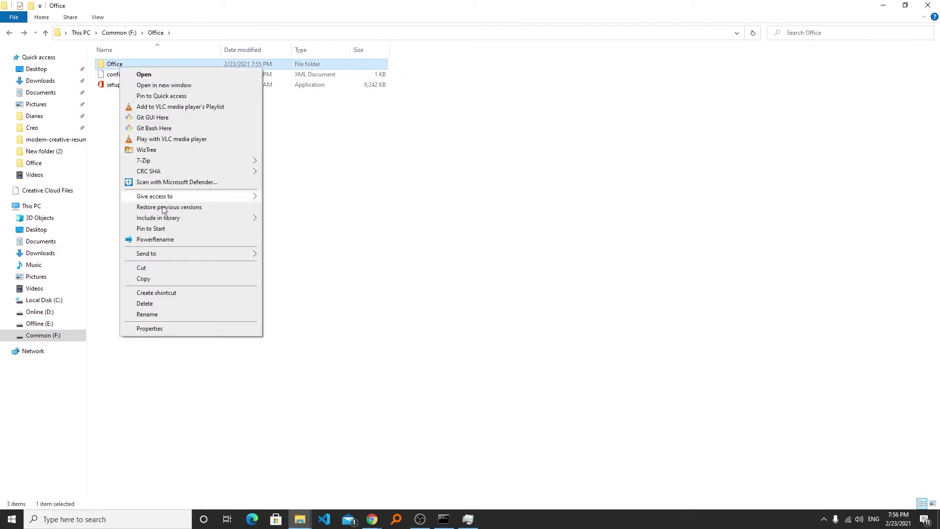
left_click(176, 329)
left_click(292, 73)
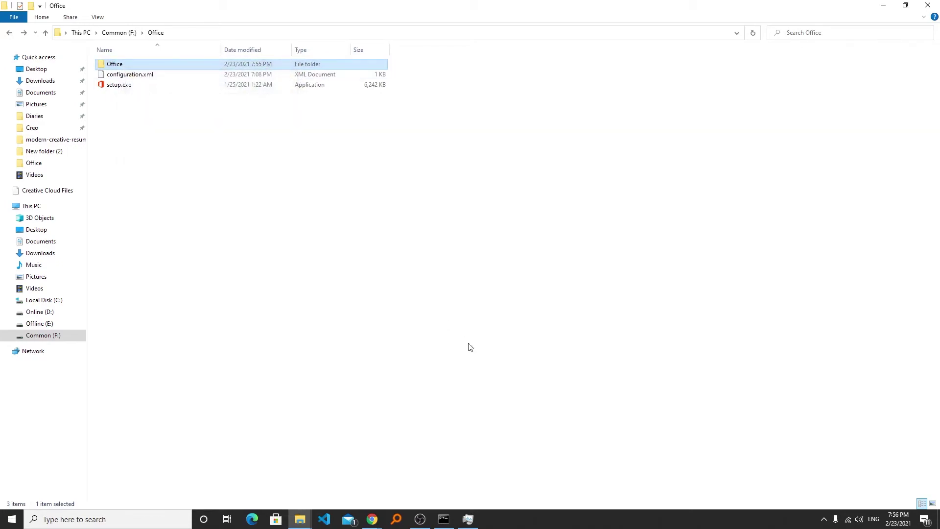
Step: Check the console, confirm the Office folder reached 1.88 GB, and restore Command Prompt
left_click(443, 519)
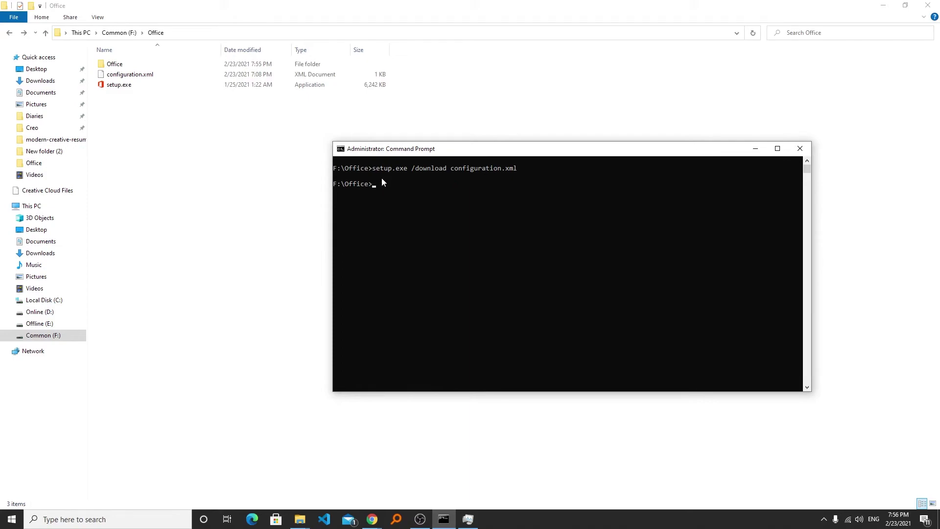
left_click(225, 148)
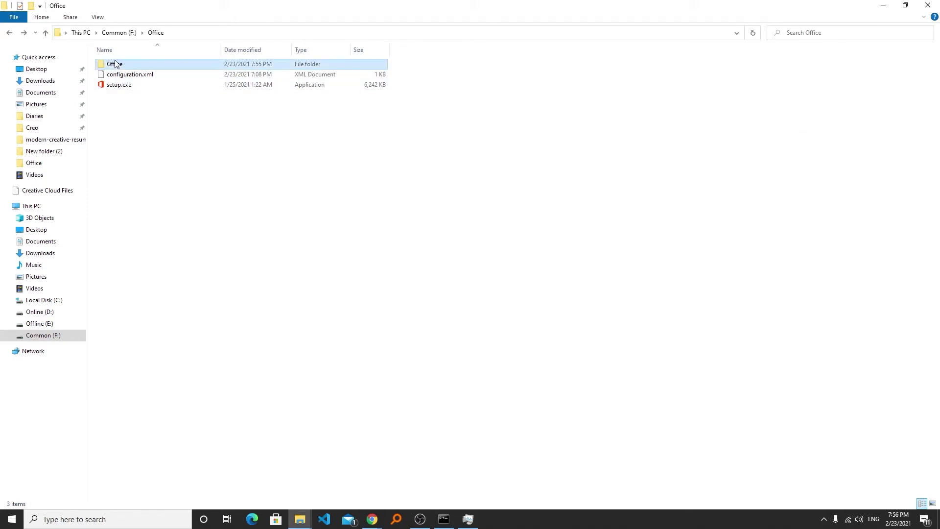
right_click(130, 64)
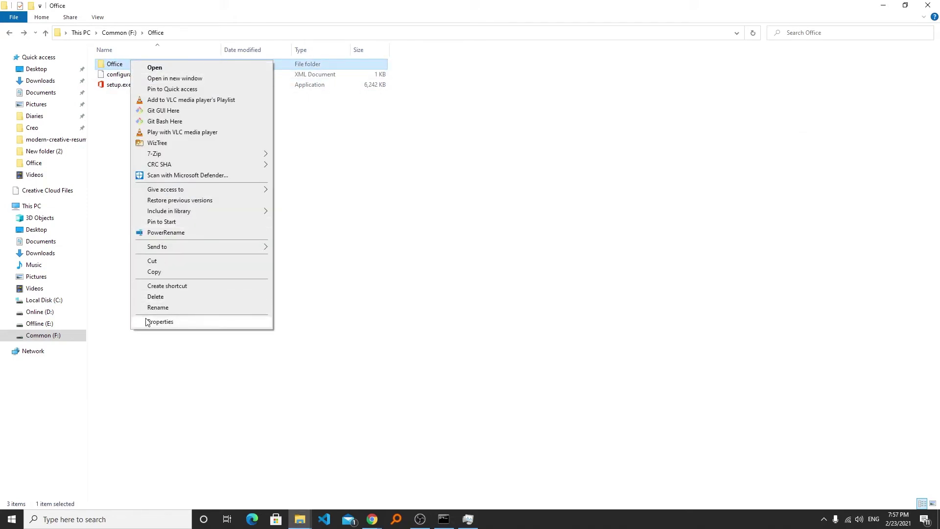
left_click(147, 321)
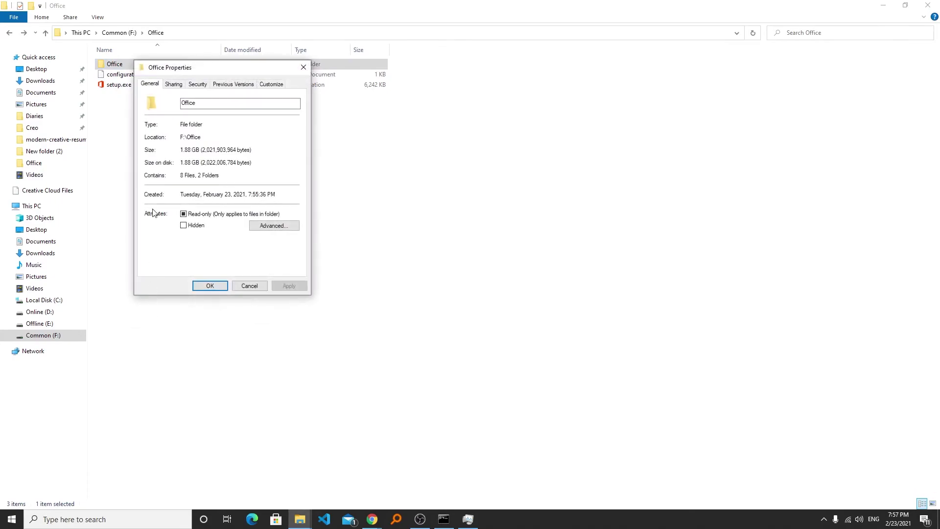
left_click(304, 67)
left_click(348, 215)
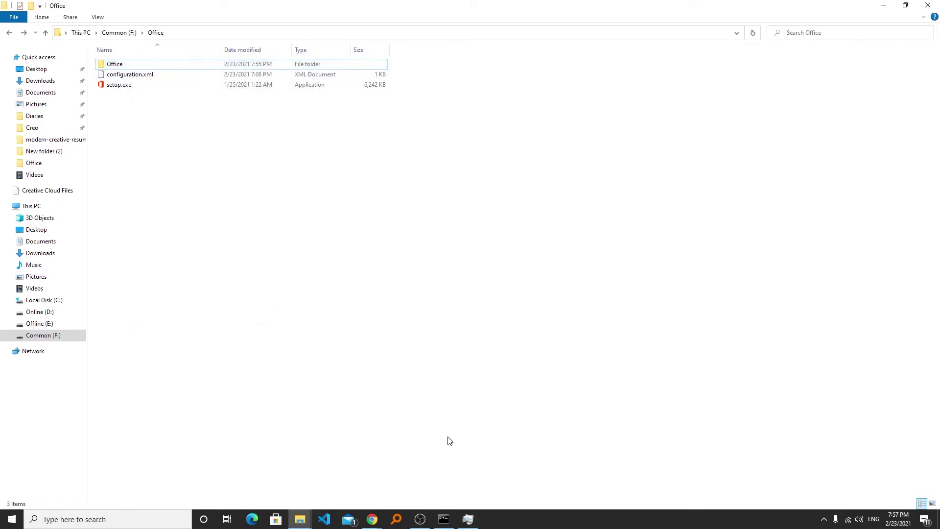
left_click(450, 519)
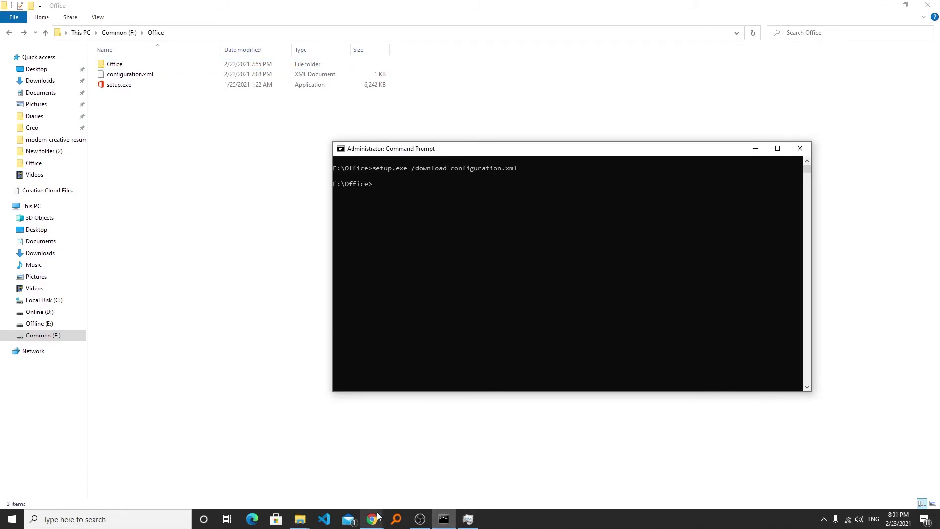
Step: Copy the setup.exe /configure example from the ODT docs and change its file argument to configuration.xml
mouse_move(372, 518)
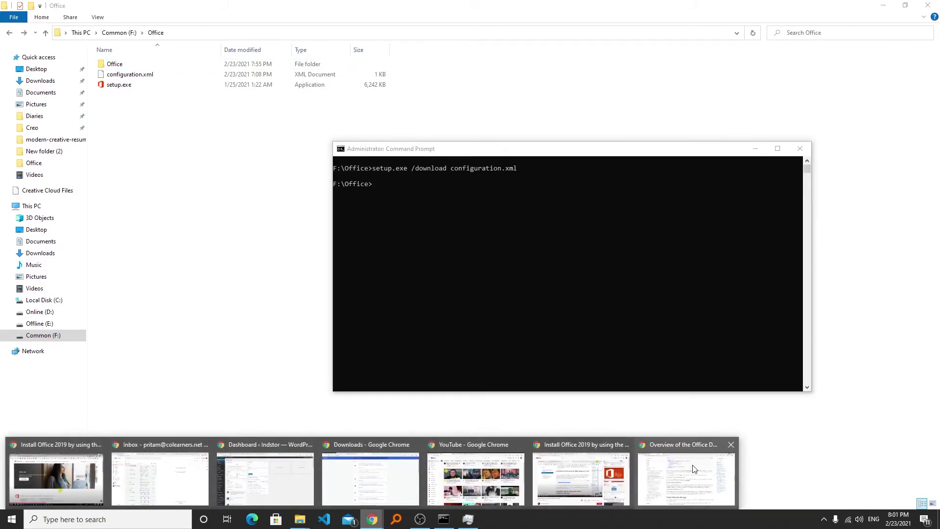
left_click(694, 469)
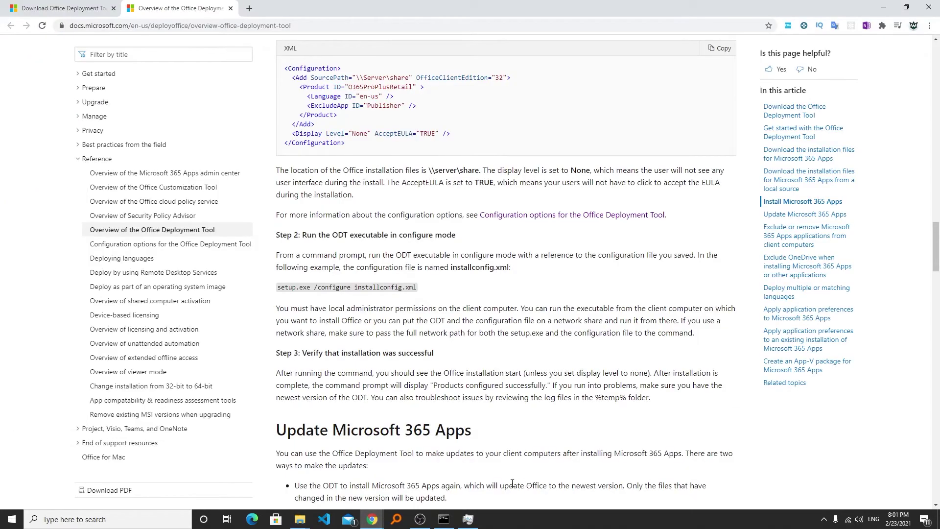
scroll(377, 306, "up", 1)
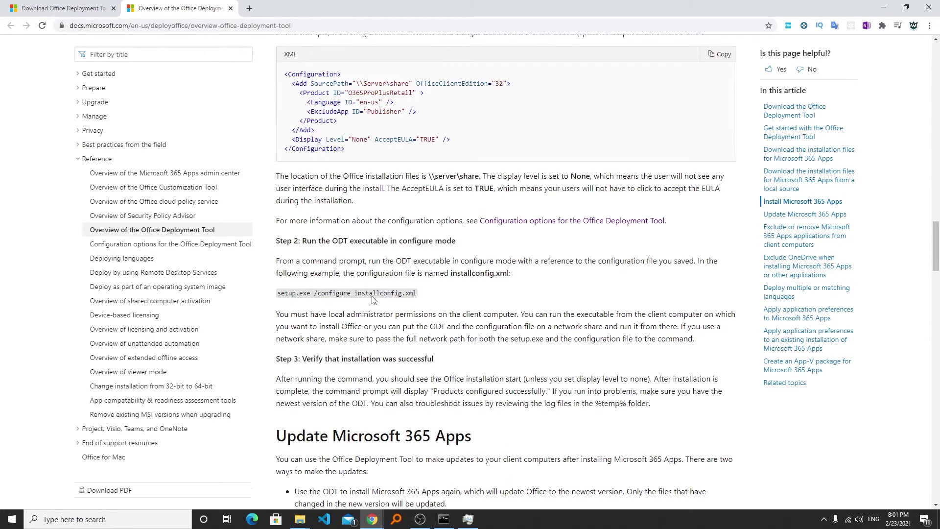
scroll(333, 288, "down", 1)
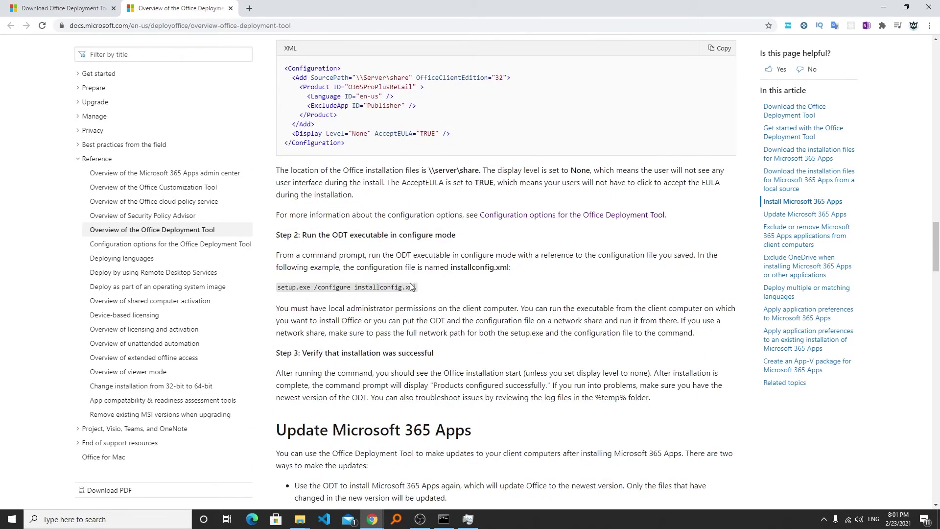
left_click_drag(418, 287, 292, 284)
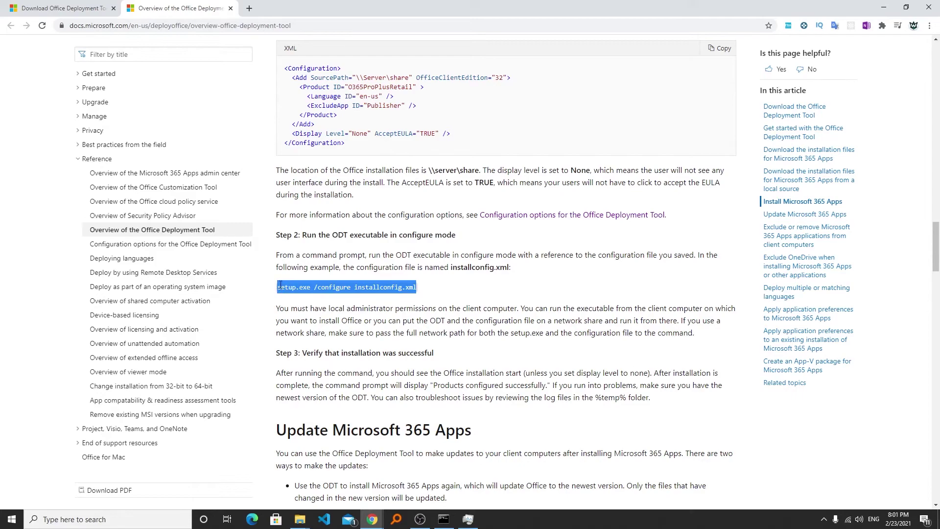
right_click(302, 292)
left_click(327, 299)
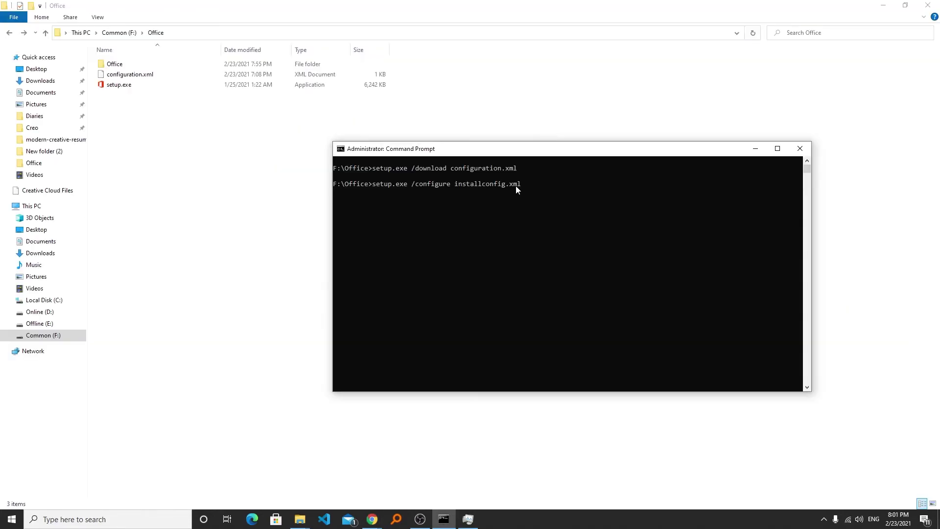
key("BackSpace")
key("BackSpace")
key("BackSpace")
key("BackSpace")
key("BackSpace")
key("BackSpace")
key("BackSpace")
key("BackSpace")
key("BackSpace")
key("BackSpace")
key("BackSpace")
key("BackSpace")
key("BackSpace")
key("Tab")
Step: Run setup.exe /configure configuration.xml, review configuration.xml in Notepad, then return to the installer progress
key("Return")
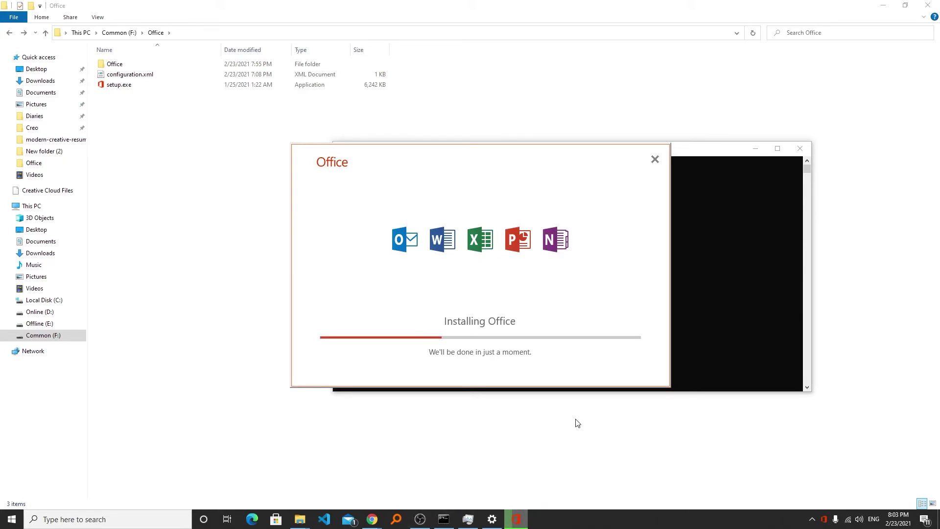
right_click(149, 77)
left_click(170, 96)
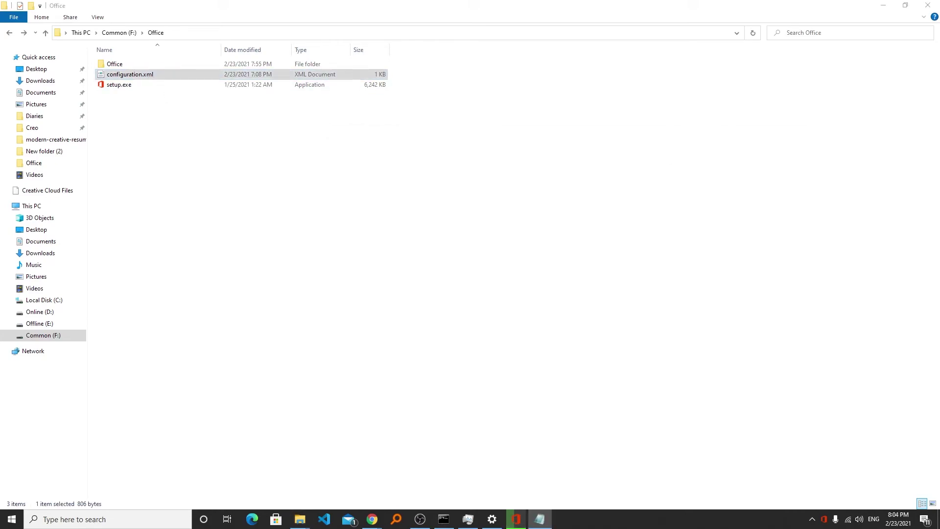
left_click_drag(920, 155, 367, 123)
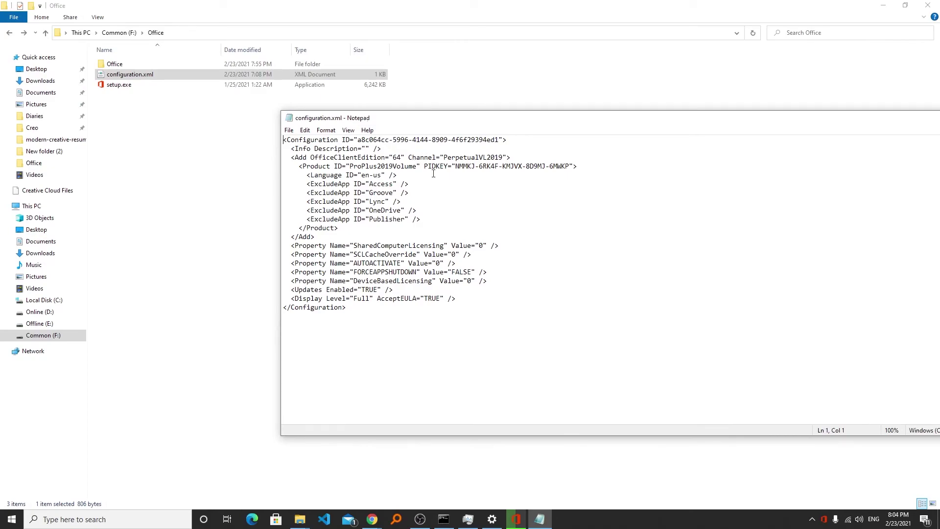
key("alt+F4")
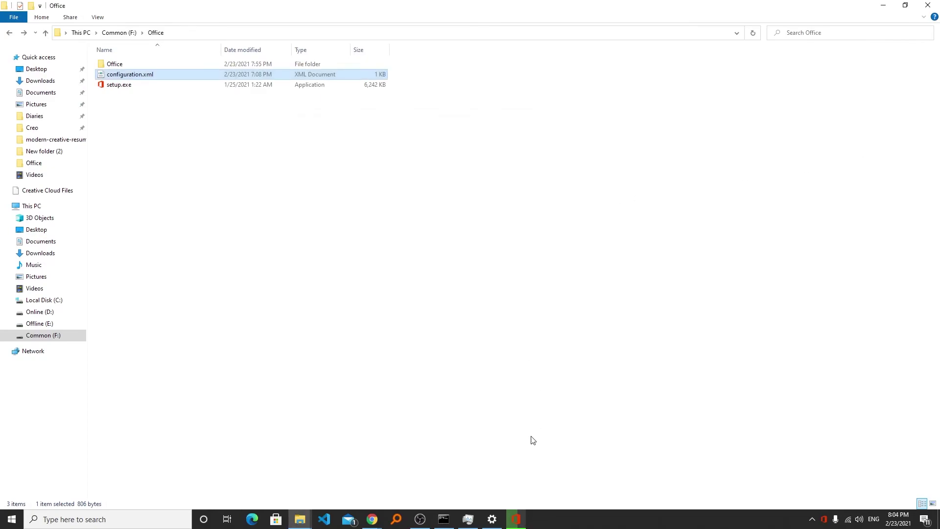
left_click(516, 519)
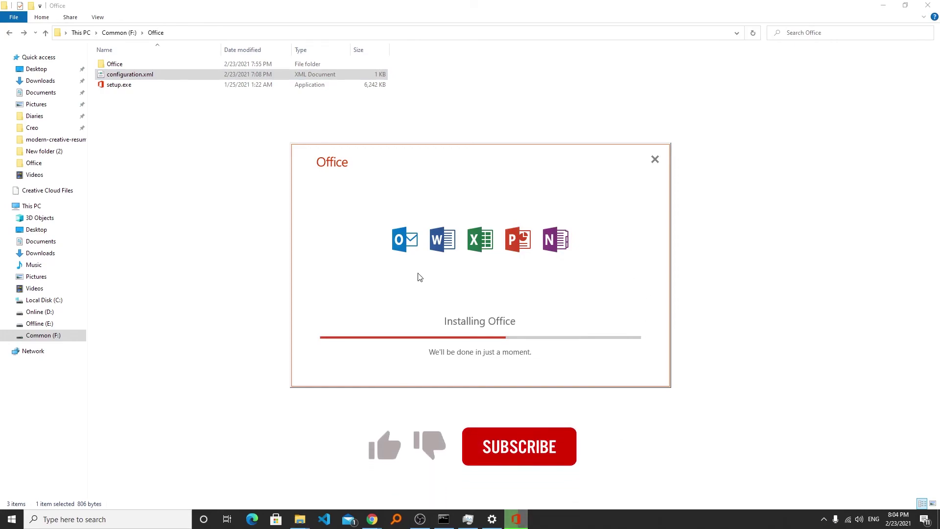